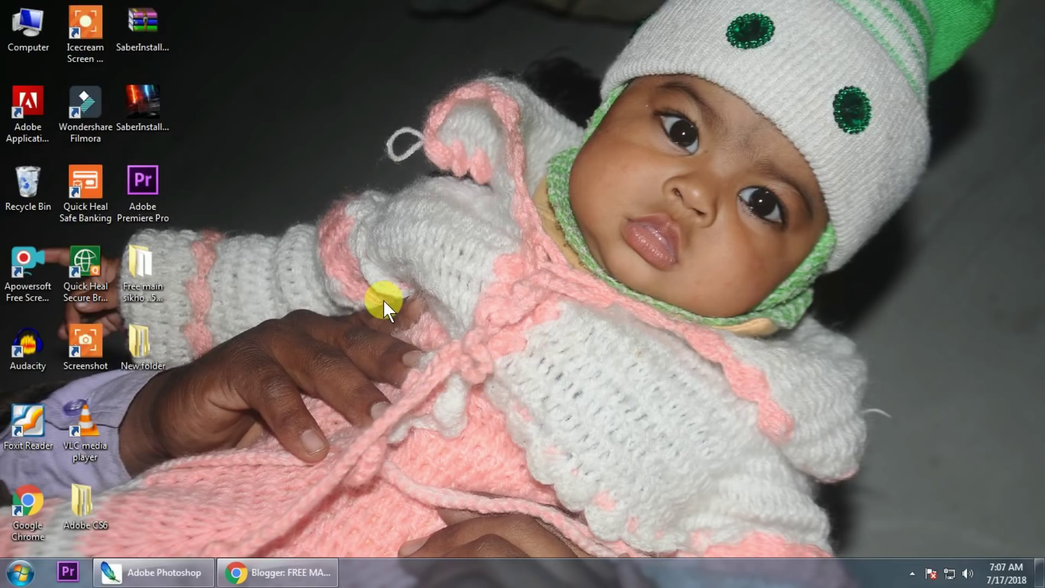
Refresh the Windows desktop four times from its context menu.
right_click(331, 173)
left_click(387, 217)
right_click(318, 162)
left_click(359, 206)
right_click(331, 172)
left_click(370, 216)
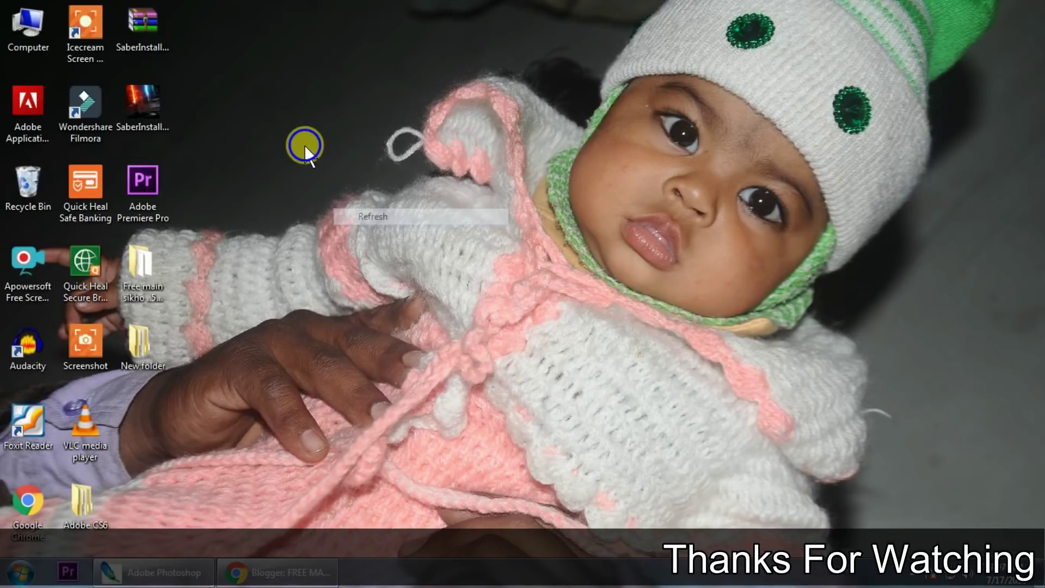
right_click(304, 144)
left_click(350, 195)
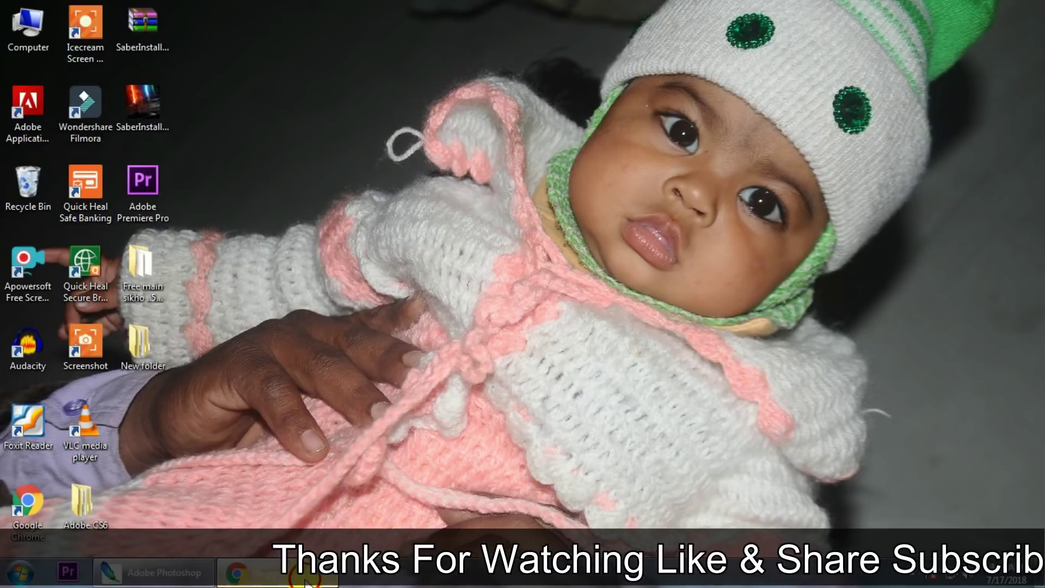
Restore Chrome and move through the YouTube, Drive and Blogger tabs to the FREE MAIN SIKHO post.
left_click(306, 583)
left_click(190, 11)
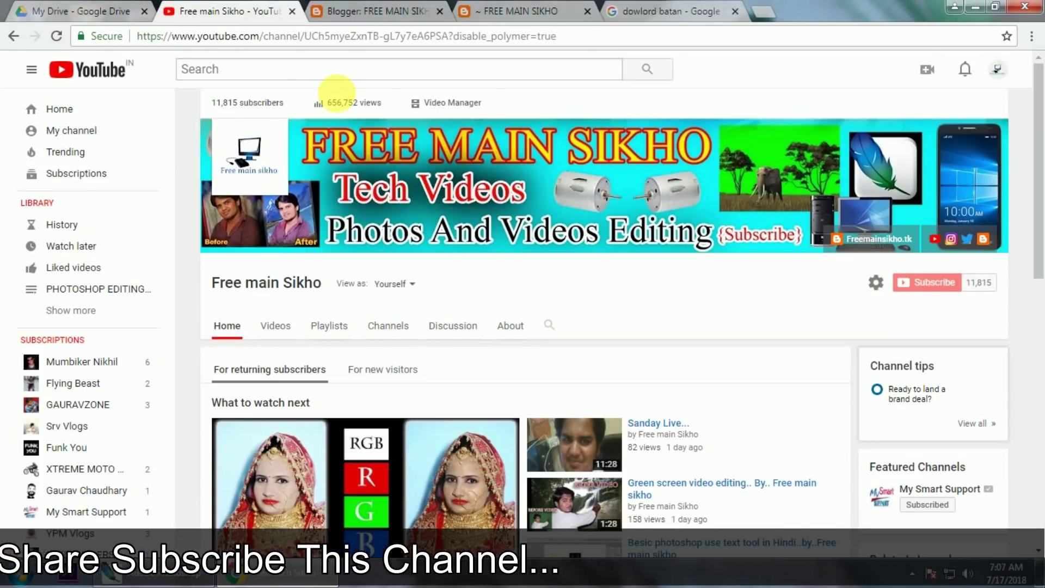
left_click(112, 11)
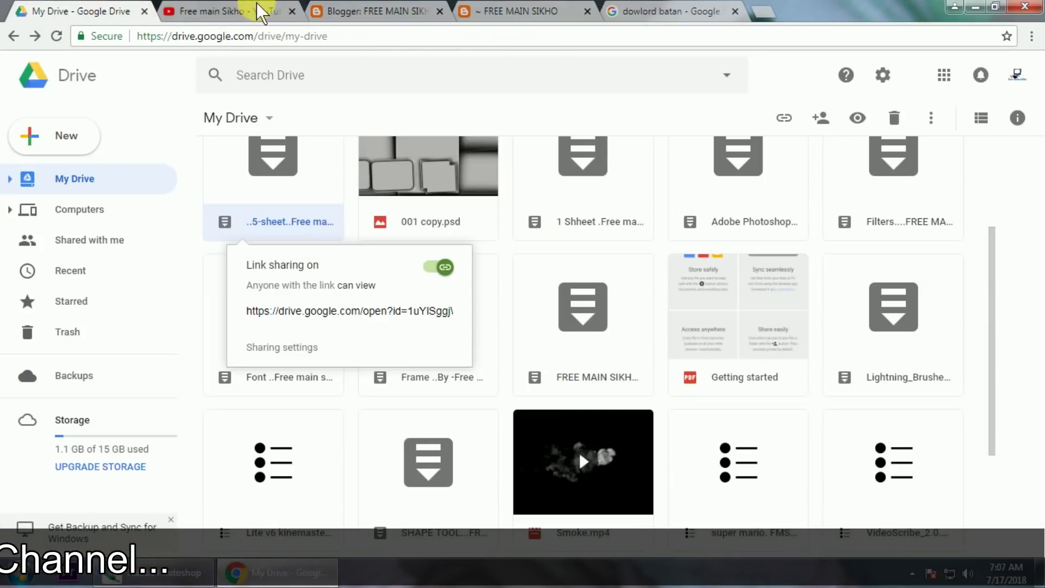
left_click(261, 12)
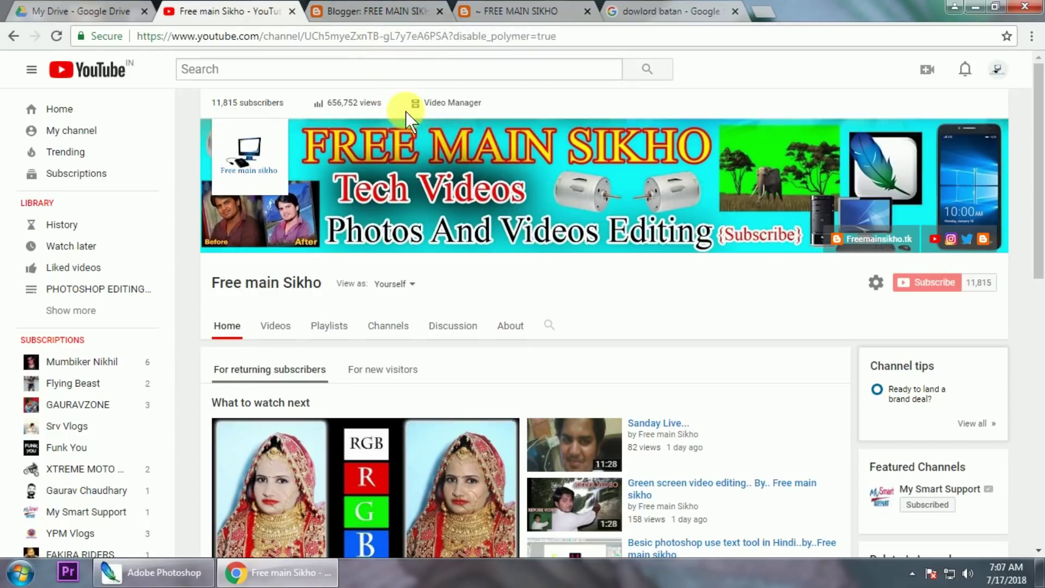
left_click(390, 12)
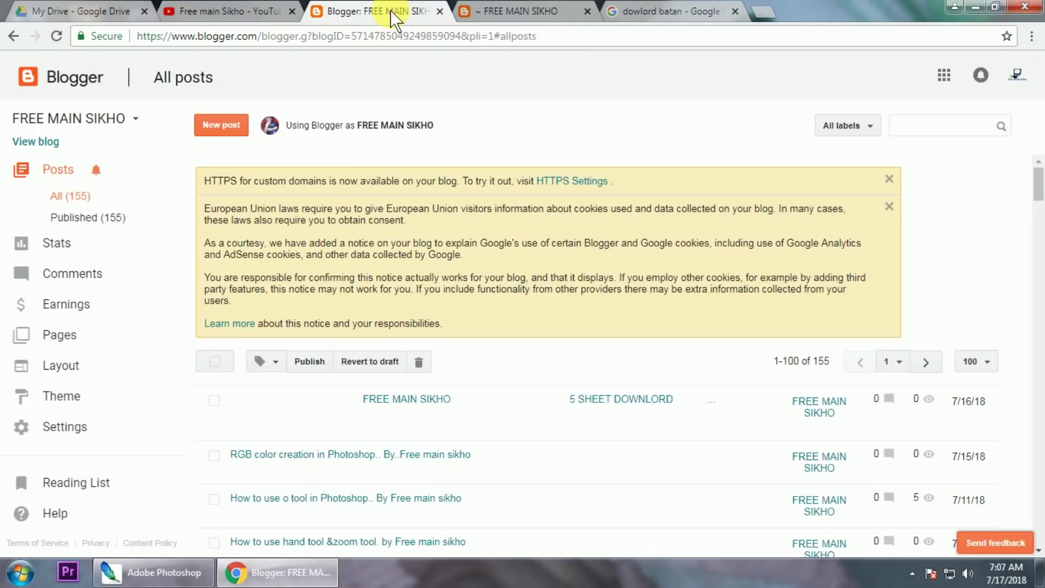
left_click(495, 12)
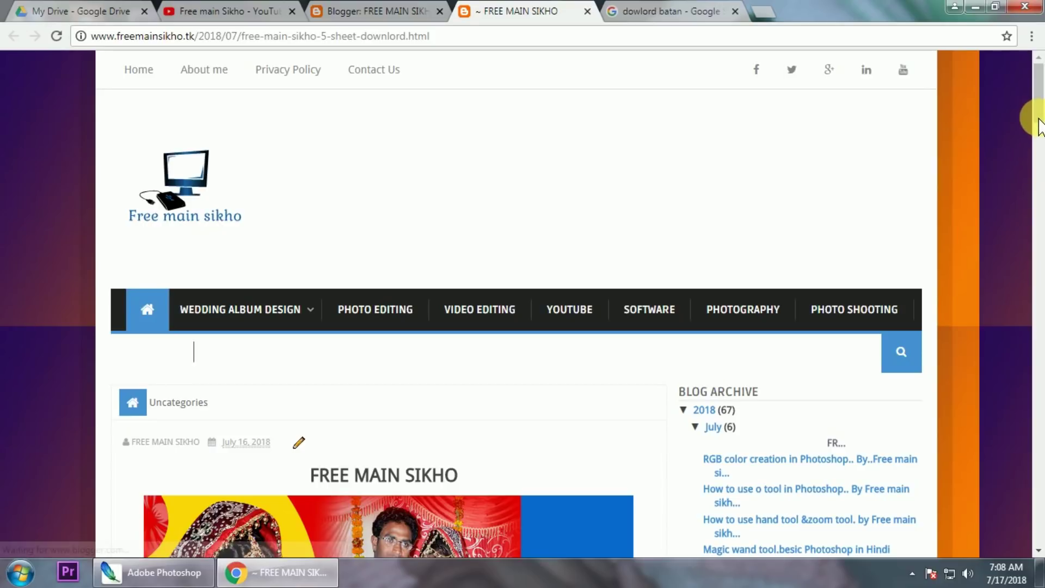
left_click_drag(1039, 130, 1038, 198)
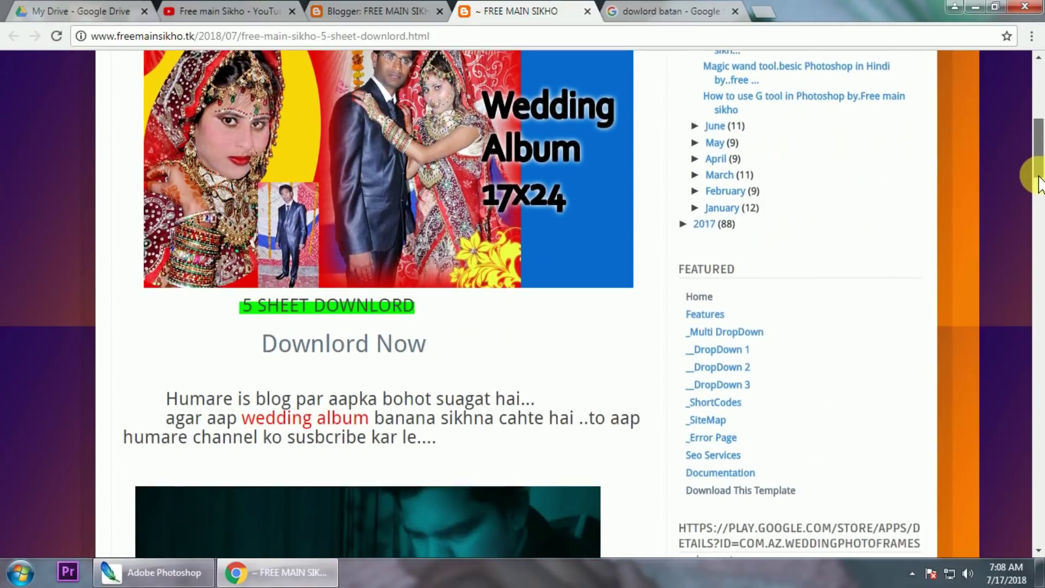
Scroll the post to the wedding album image and follow its 5-sheet zip download link.
scroll(385, 252, "up", 1)
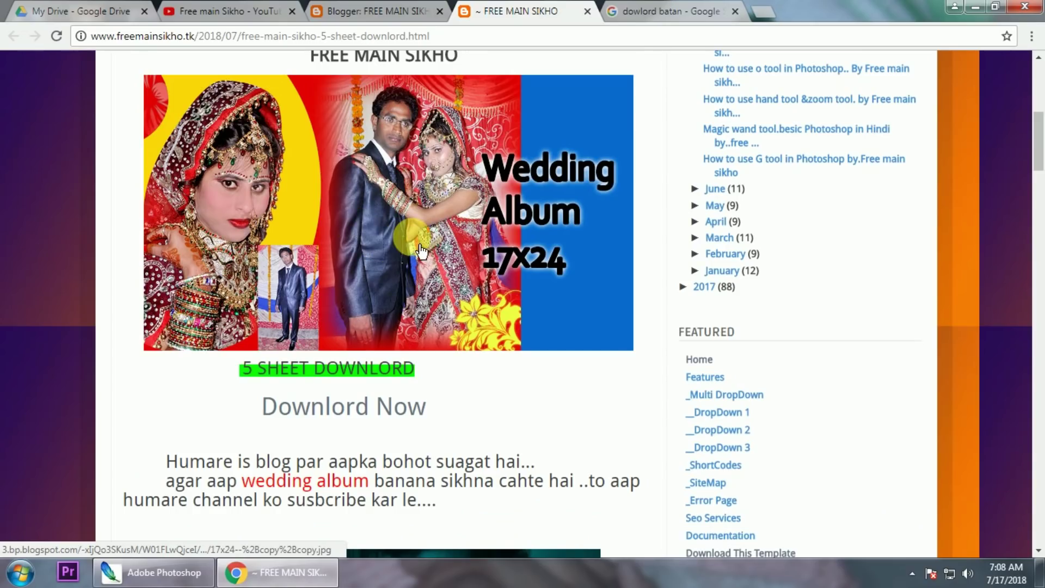
scroll(359, 268, "down", 1)
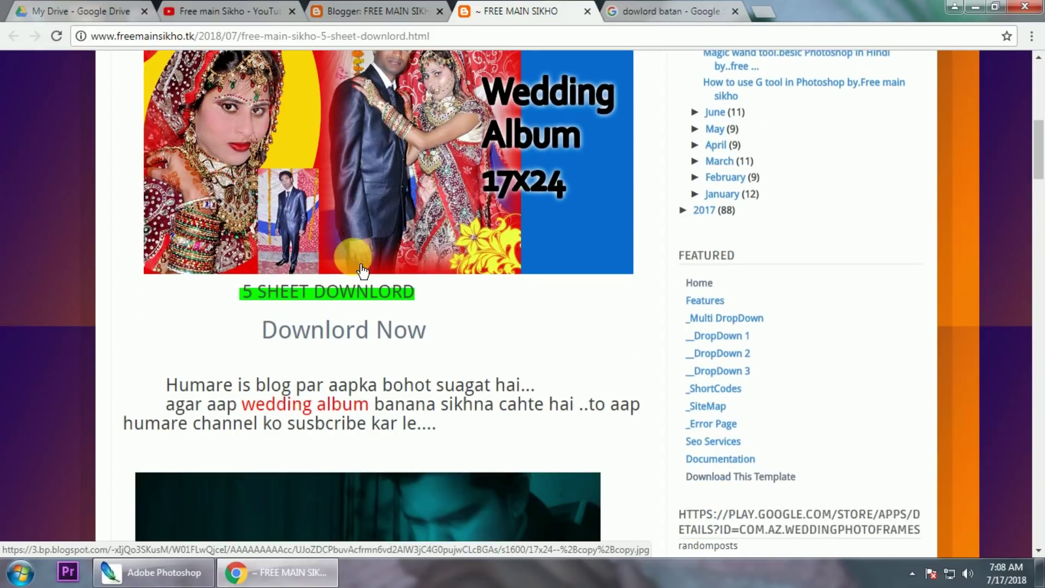
scroll(370, 261, "up", 3)
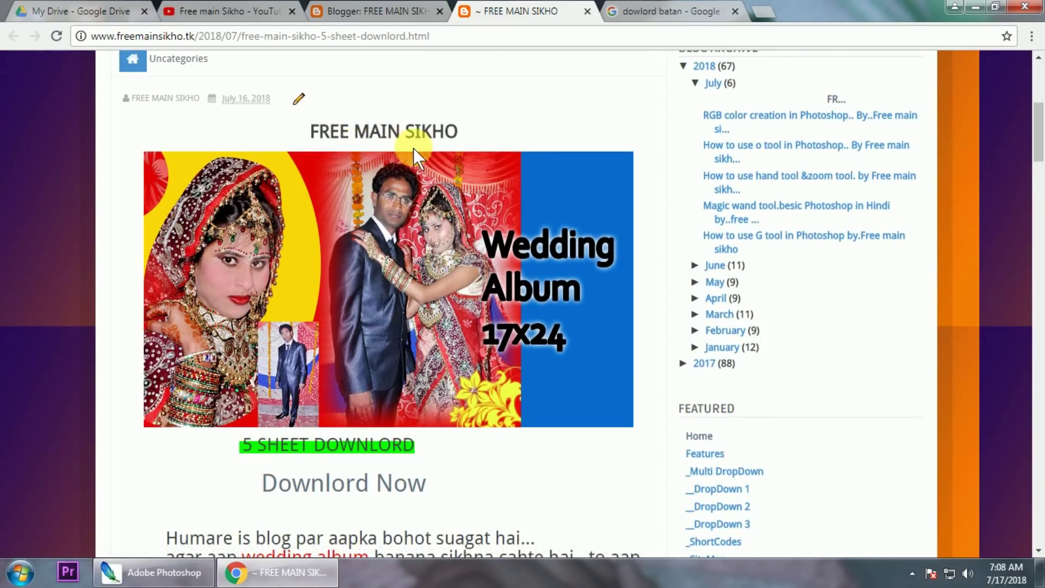
scroll(437, 304, "down", 2)
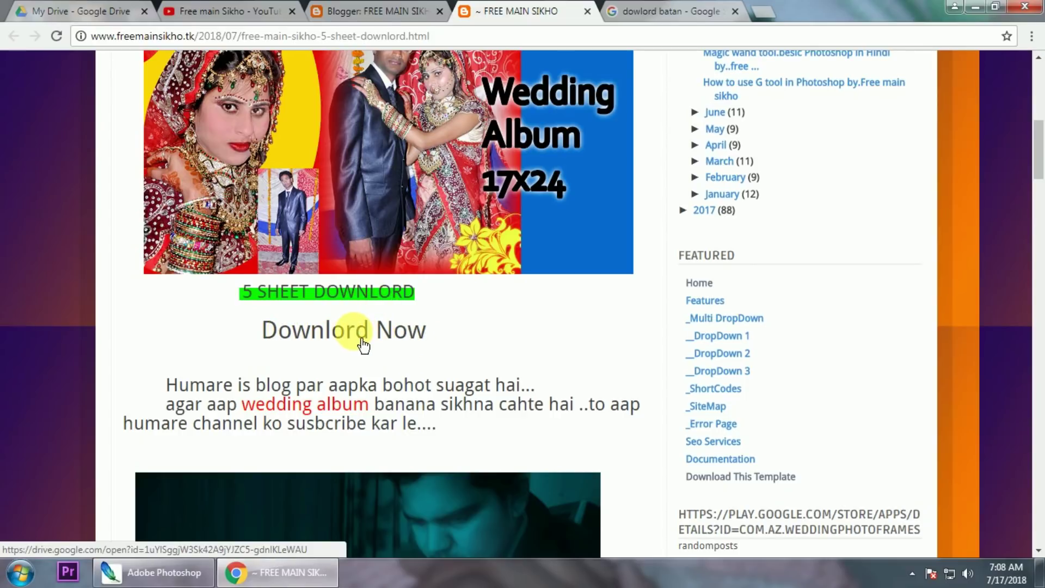
scroll(363, 346, "down", 5)
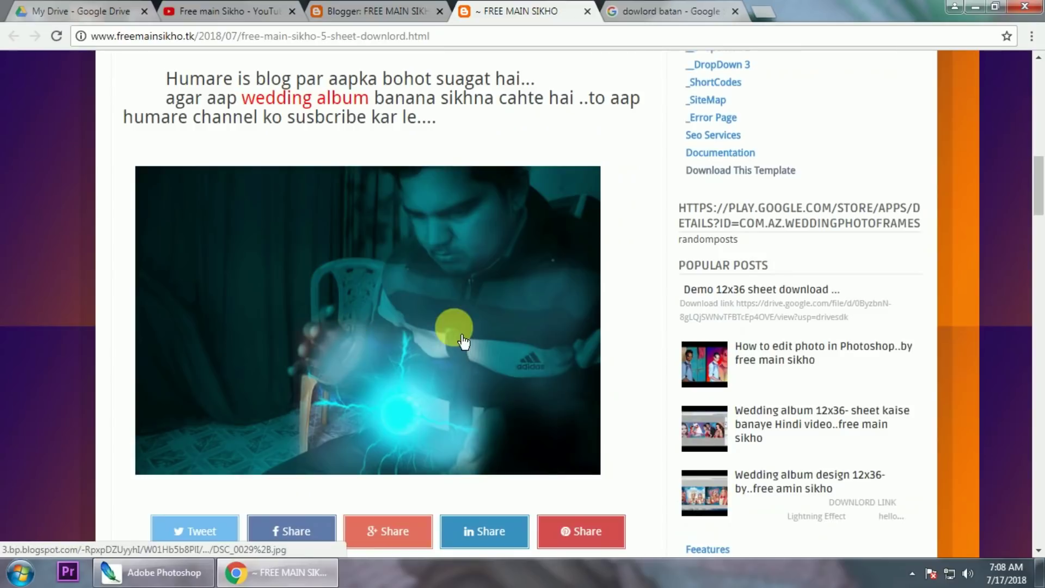
scroll(413, 353, "up", 1)
scroll(370, 305, "up", 3)
scroll(327, 289, "up", 1)
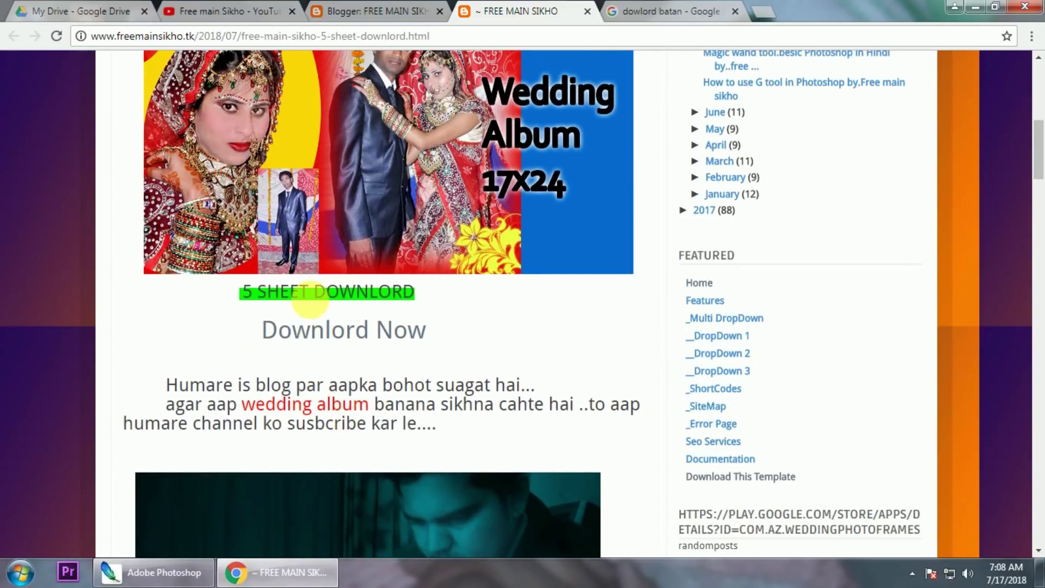
left_click(335, 343)
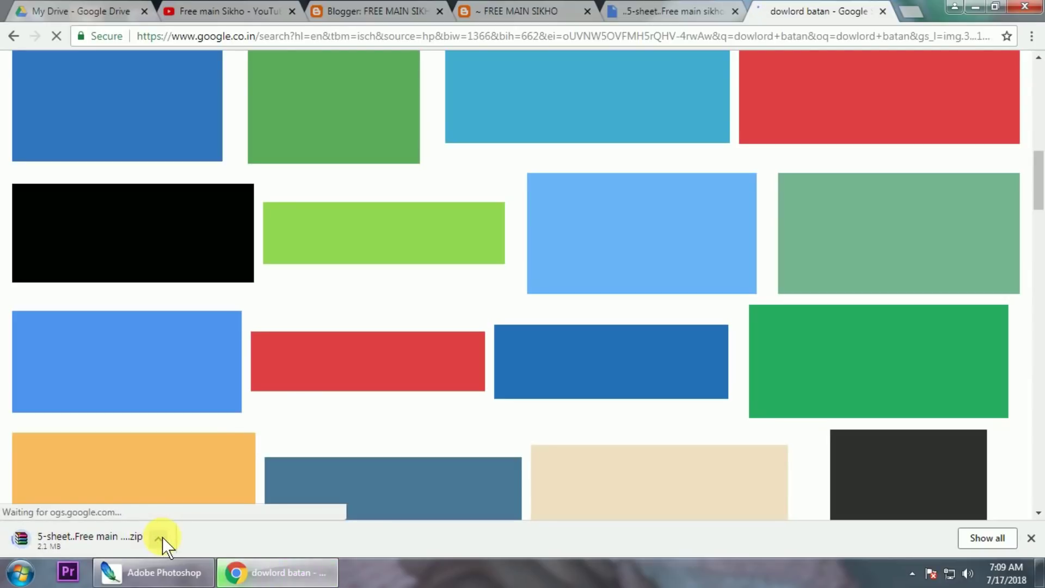
Cancel the 5-sheet zip download and minimize Chrome to the desktop.
left_click(160, 537)
left_click(170, 515)
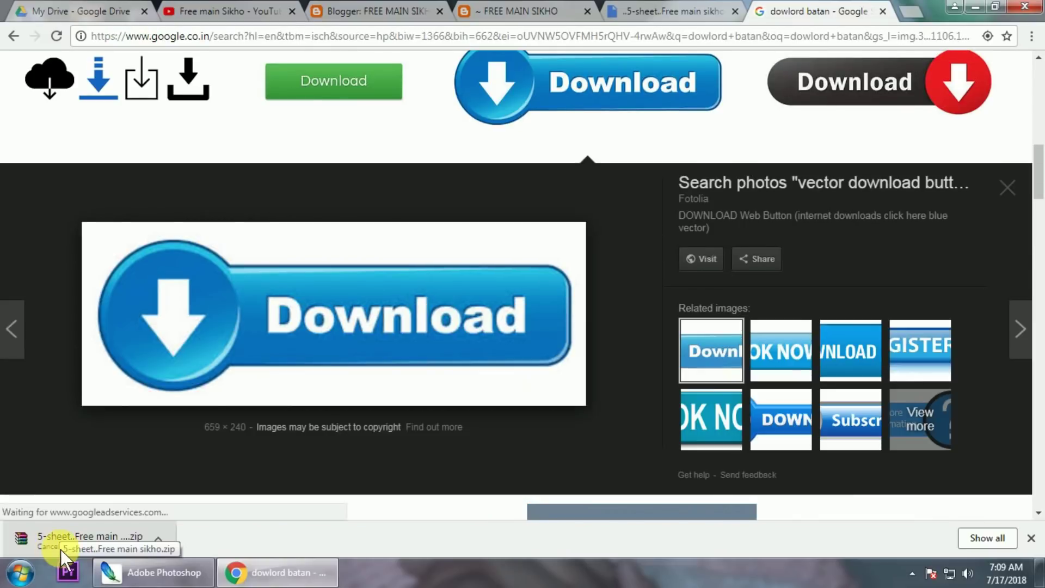
left_click(974, 8)
right_click(569, 74)
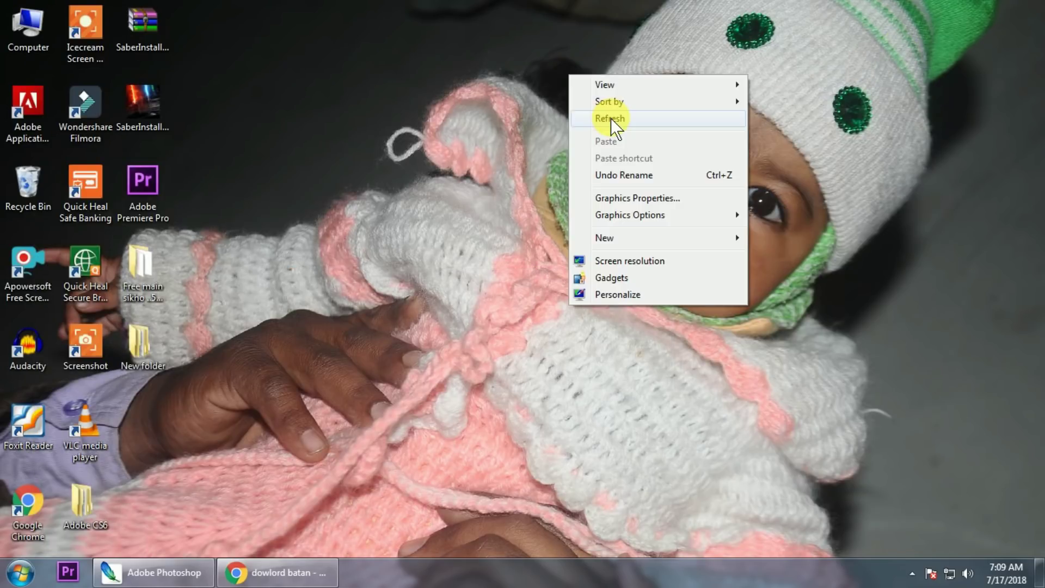
left_click(610, 119)
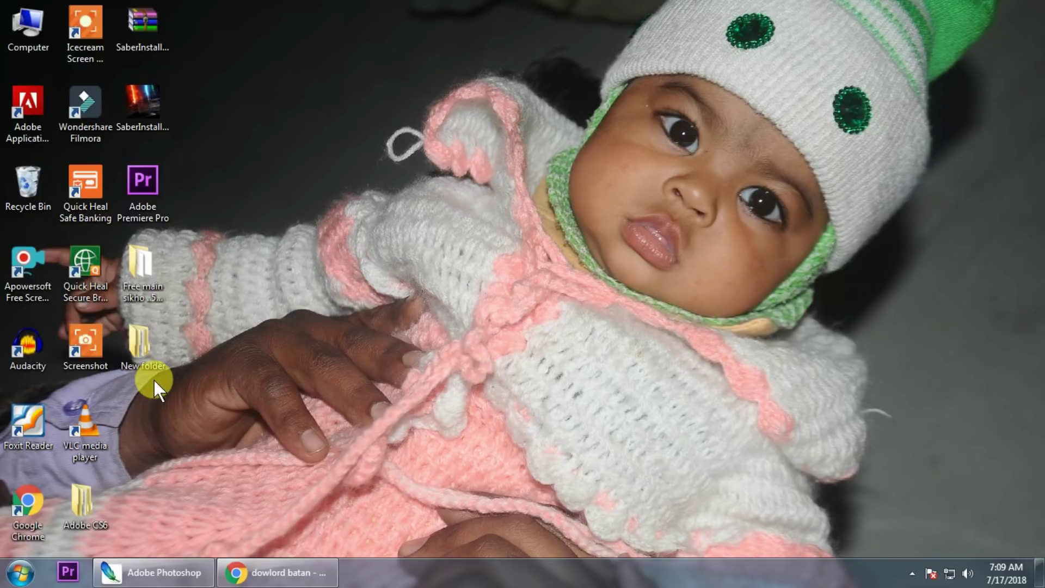
left_click(146, 344)
double_click(145, 344)
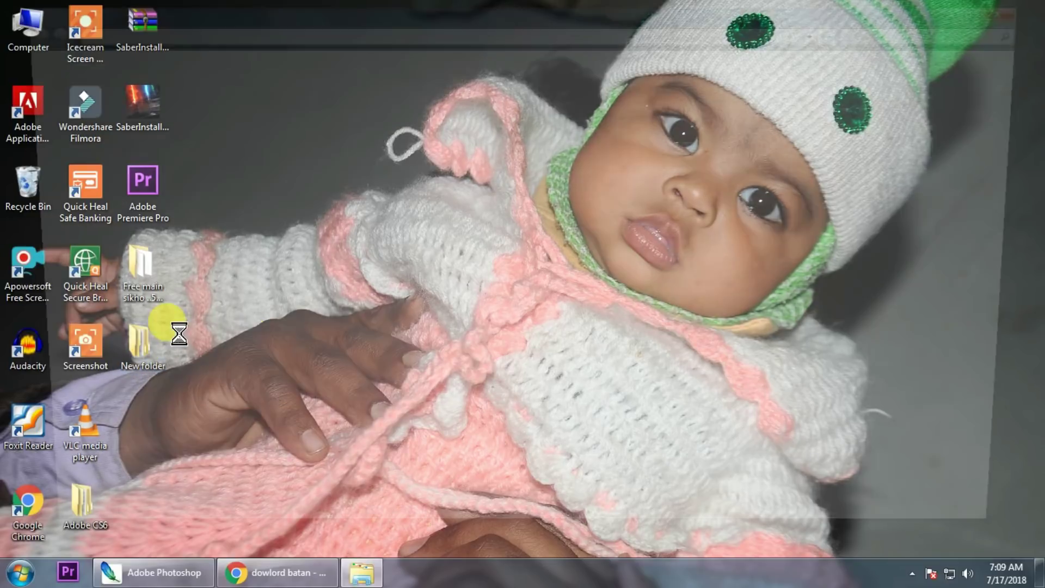
right_click(264, 230)
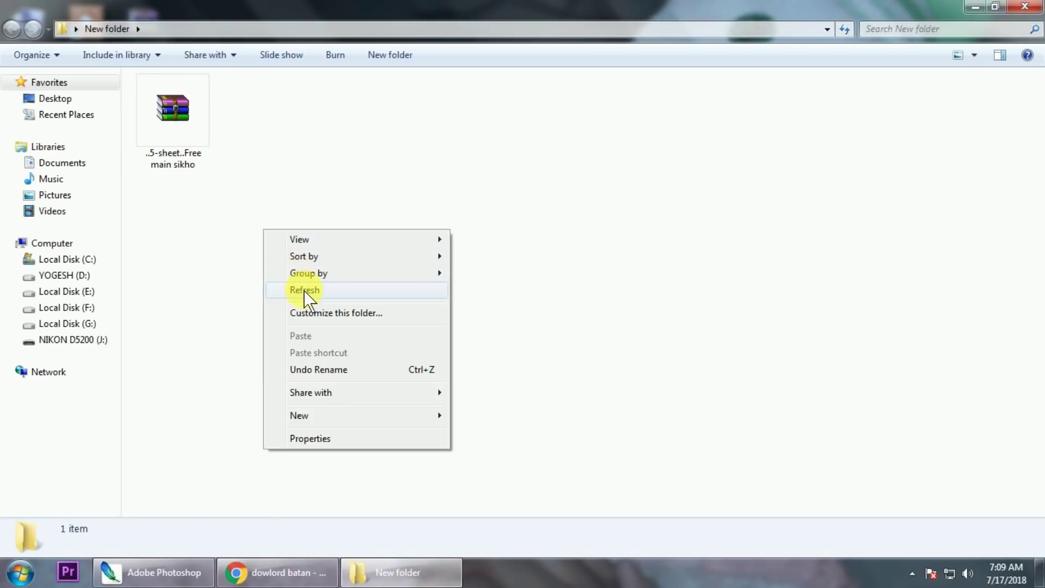
left_click(304, 290)
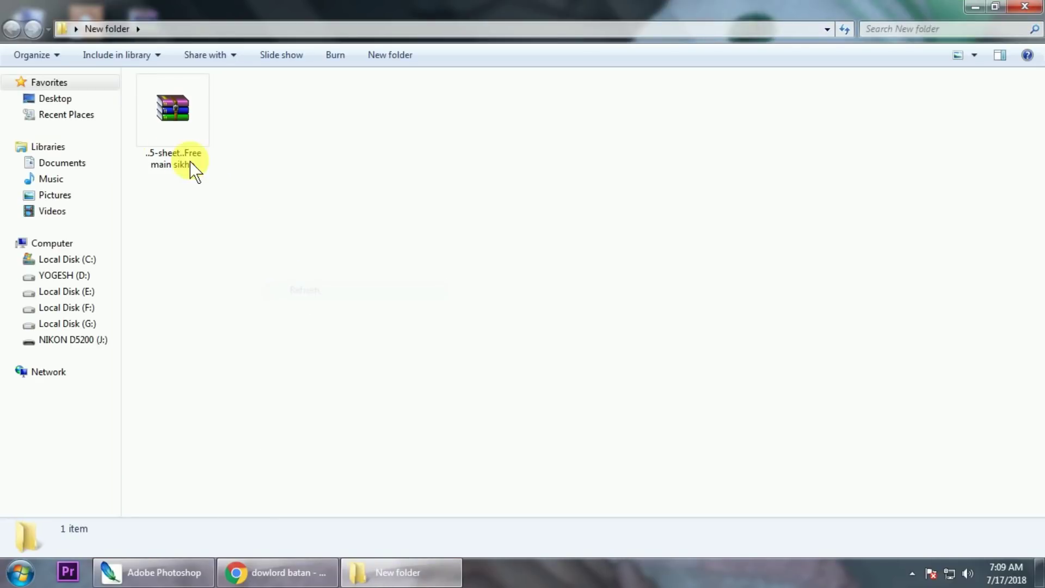
right_click(230, 223)
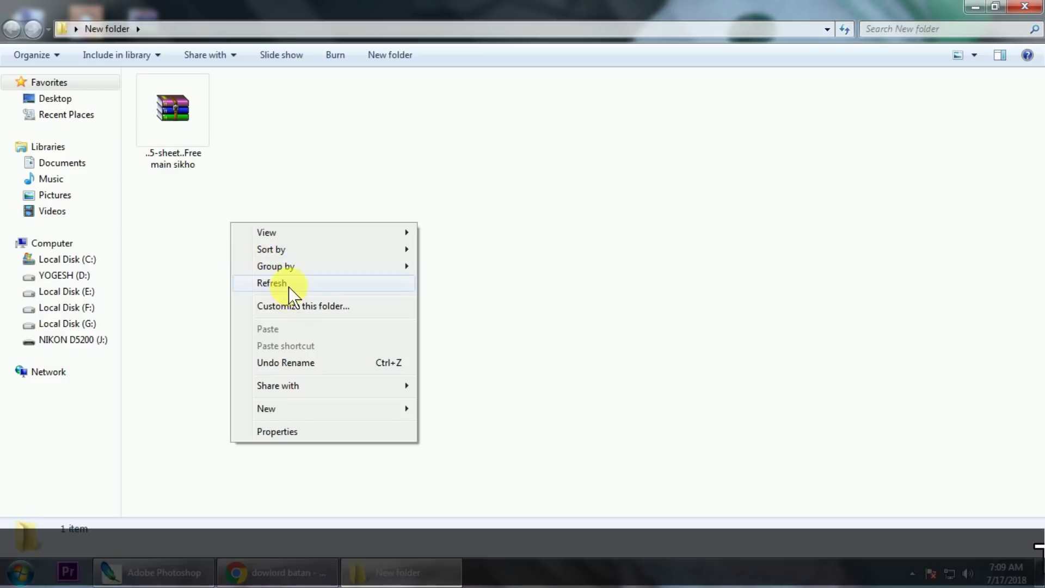
left_click(289, 285)
right_click(259, 240)
left_click(277, 299)
right_click(243, 244)
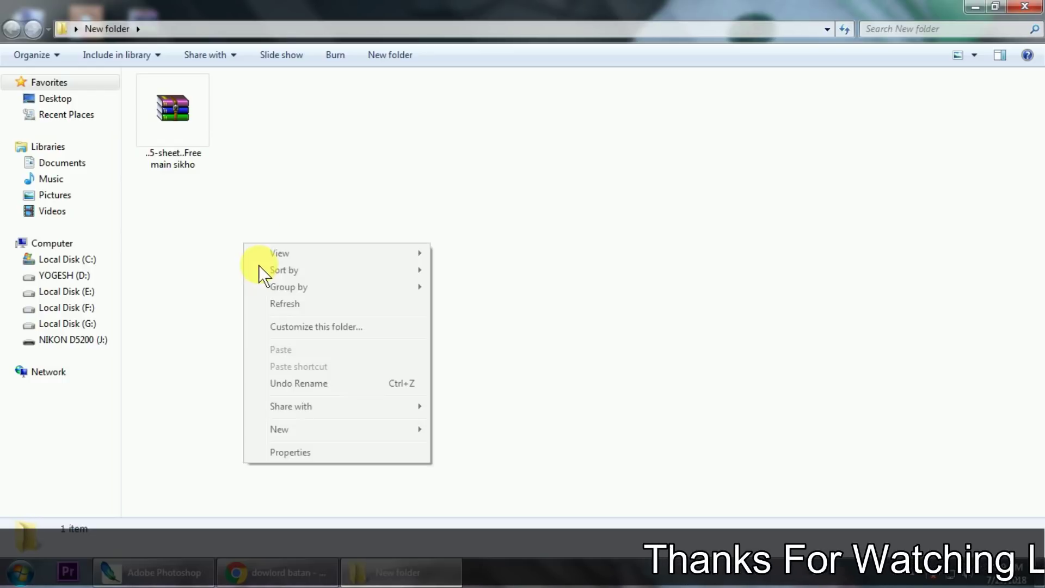
left_click(282, 297)
right_click(228, 233)
left_click(272, 289)
right_click(217, 226)
left_click(257, 285)
right_click(223, 233)
left_click(262, 294)
right_click(225, 235)
left_click(260, 293)
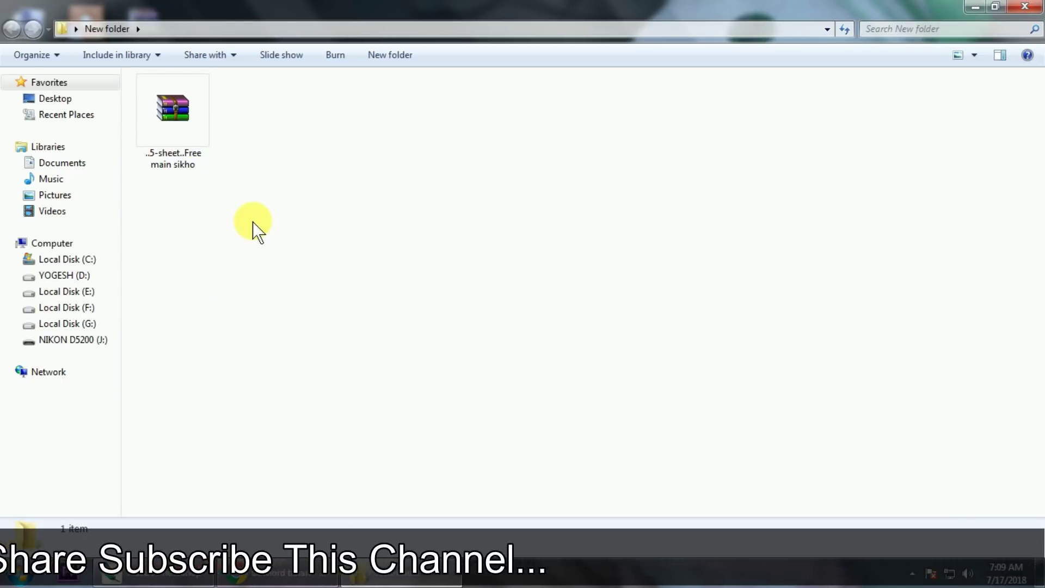
right_click(253, 222)
left_click(289, 275)
right_click(230, 218)
left_click(274, 279)
left_click(173, 144)
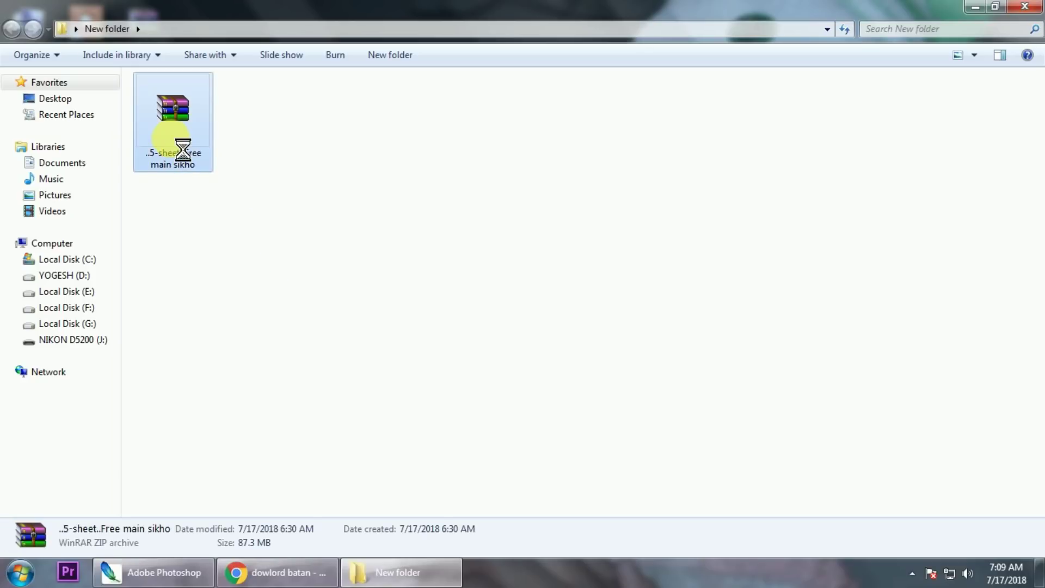
right_click(171, 139)
mouse_move(218, 232)
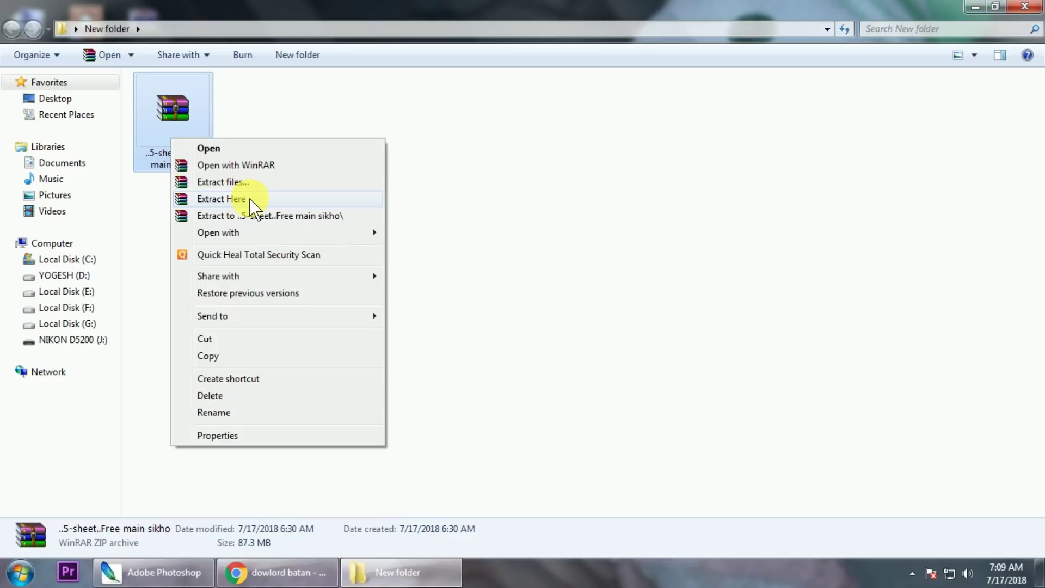
Extract the archive here and open the resulting 'Free main sikho ..5-sheet' folder.
left_click(248, 200)
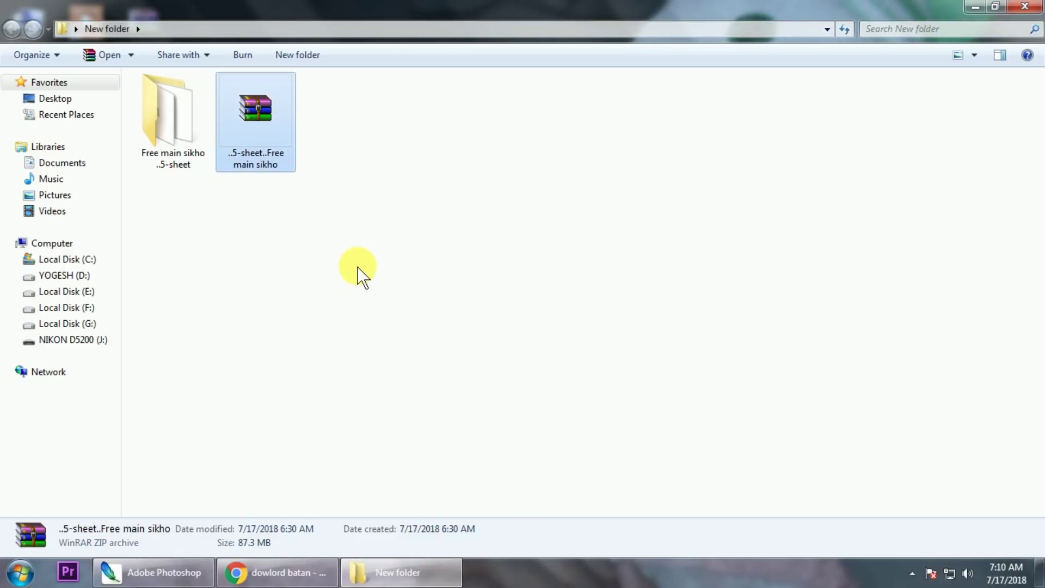
left_click(357, 266)
right_click(357, 267)
left_click(210, 157)
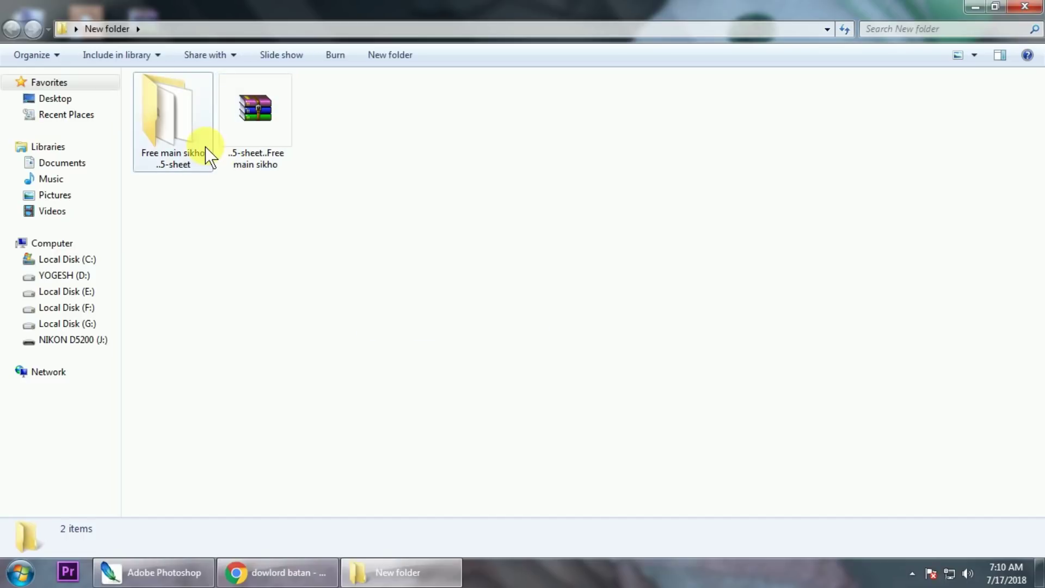
double_click(205, 146)
Drag 001 copy.psd from the extracted folder into Photoshop to open it.
left_click_drag(615, 224, 159, 110)
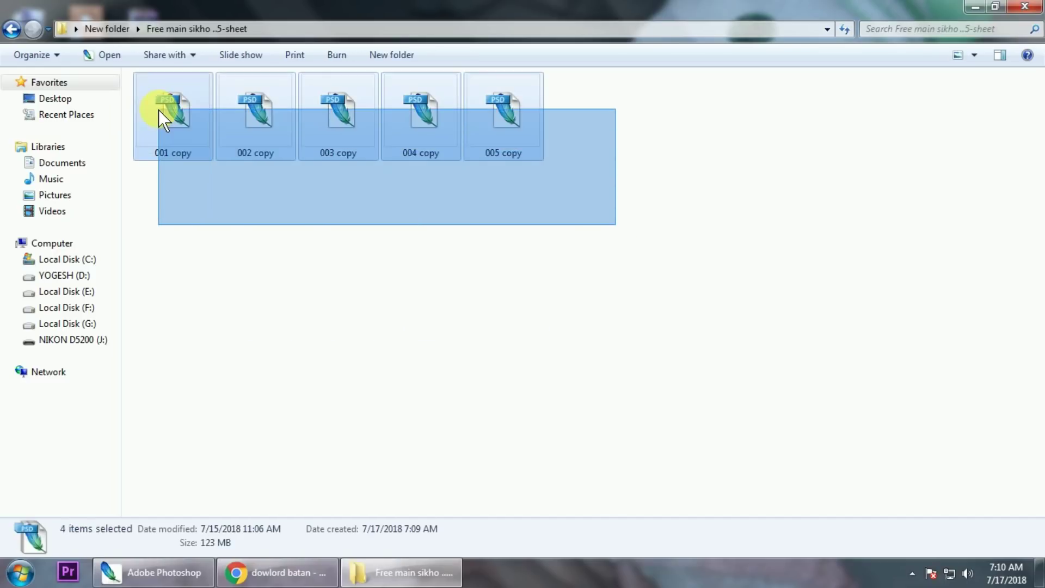
right_click(381, 246)
left_click(422, 307)
right_click(355, 223)
left_click(400, 284)
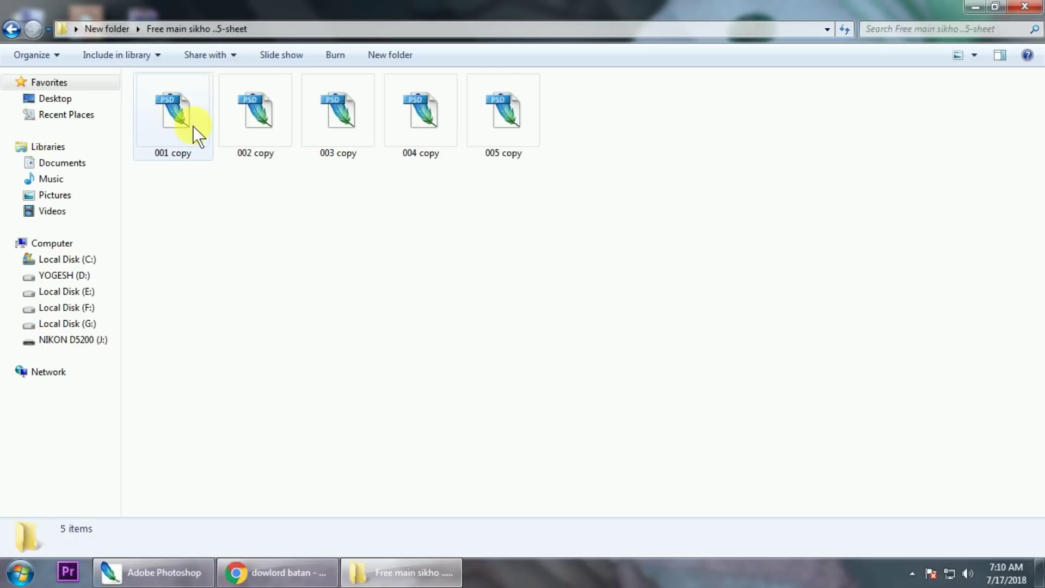
left_click_drag(193, 125, 202, 580)
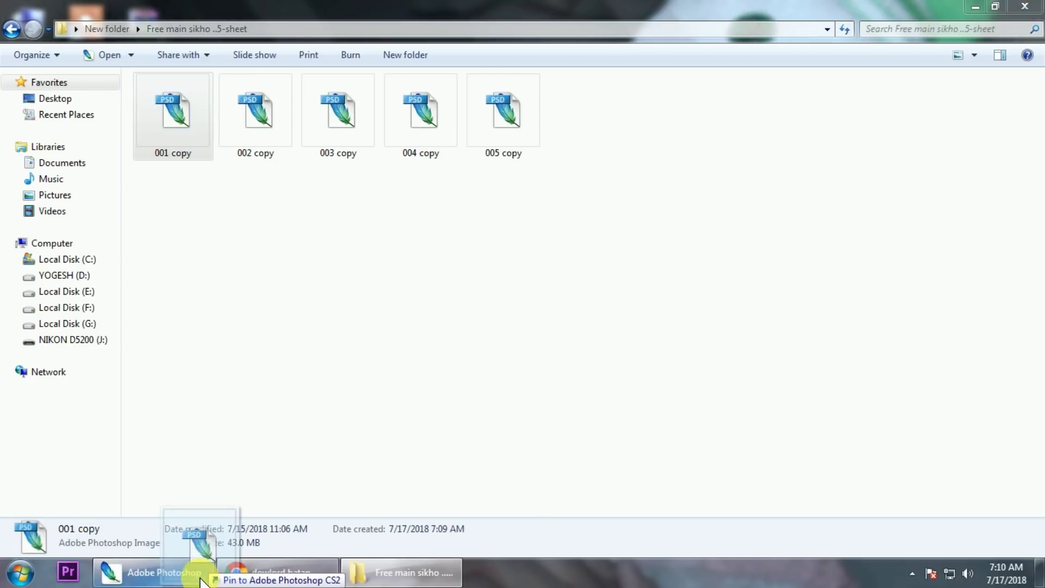
left_click_drag(201, 580, 422, 360)
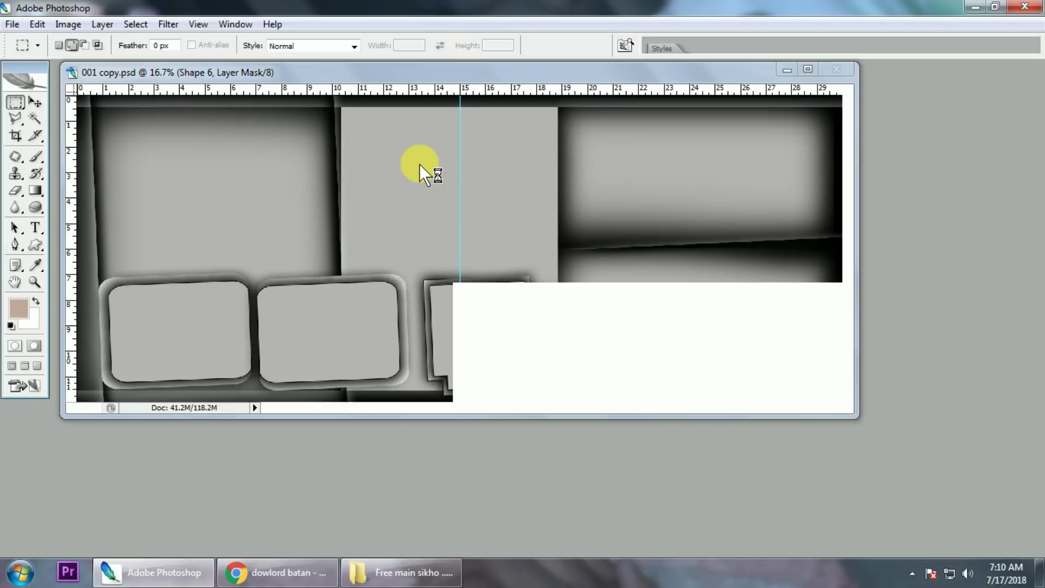
Open 002 copy.psd in Photoshop, accepting the missing-fonts warning.
key("d")
key("v")
left_click_drag(517, 73, 504, 109)
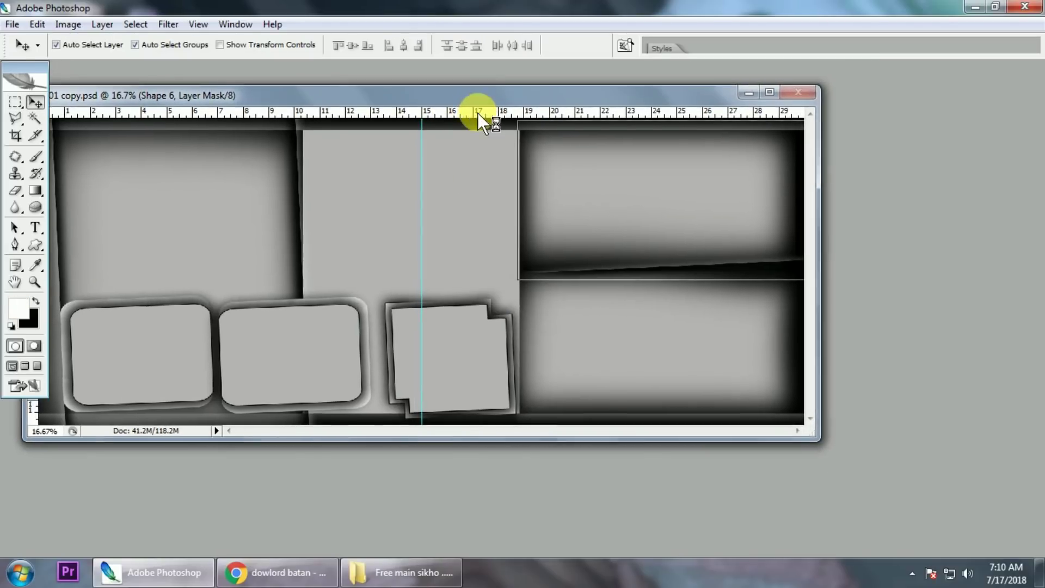
left_click(393, 568)
left_click_drag(291, 152, 378, 344)
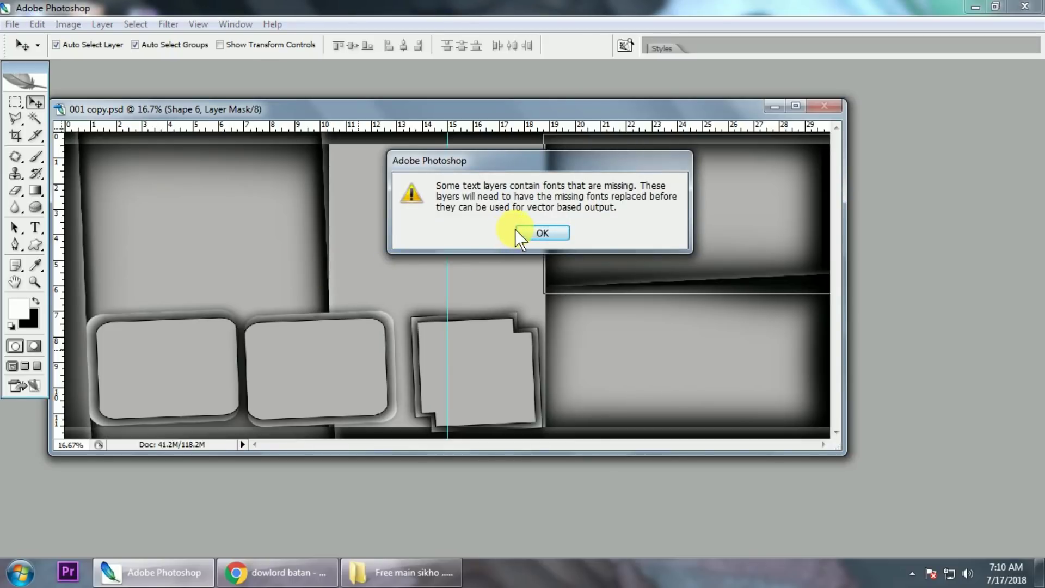
left_click(514, 231)
Preview the Sweet Memories sheet in full-screen view, then return to windowed view.
left_click_drag(524, 84, 551, 161)
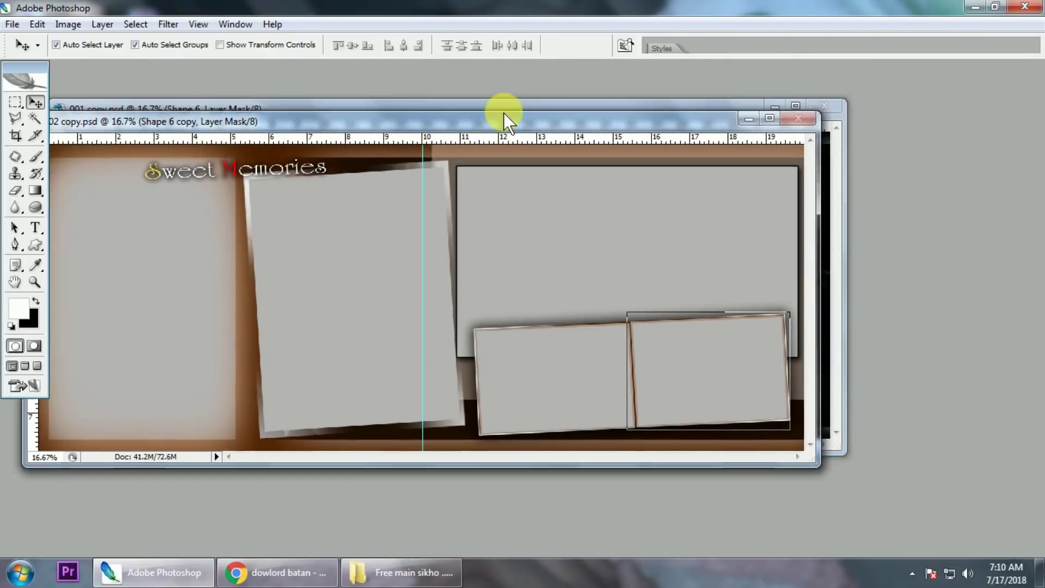
key("f")
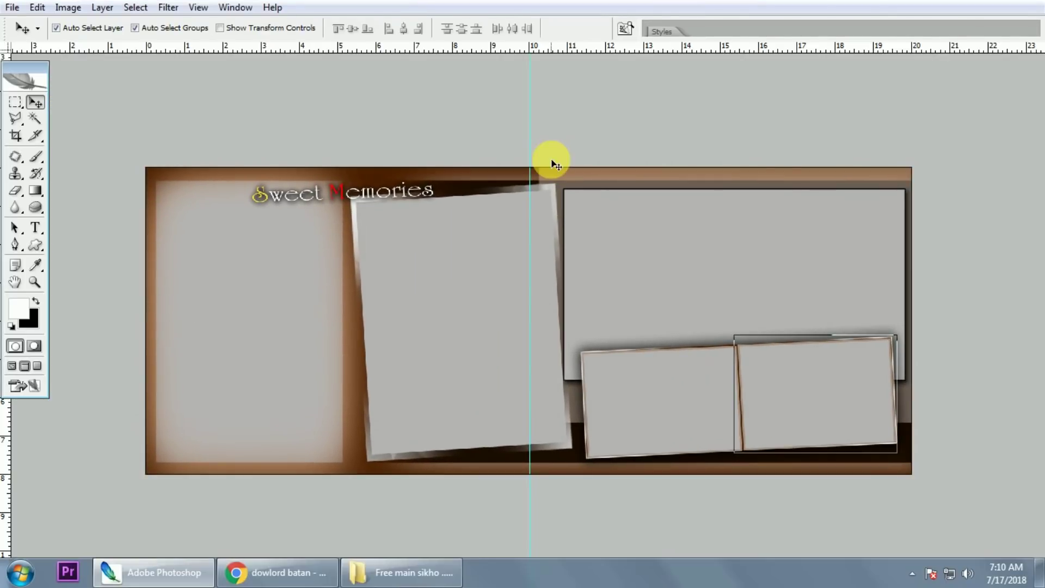
key("ctrl+0")
left_click_drag(478, 256, 463, 259)
key("ctrl+z")
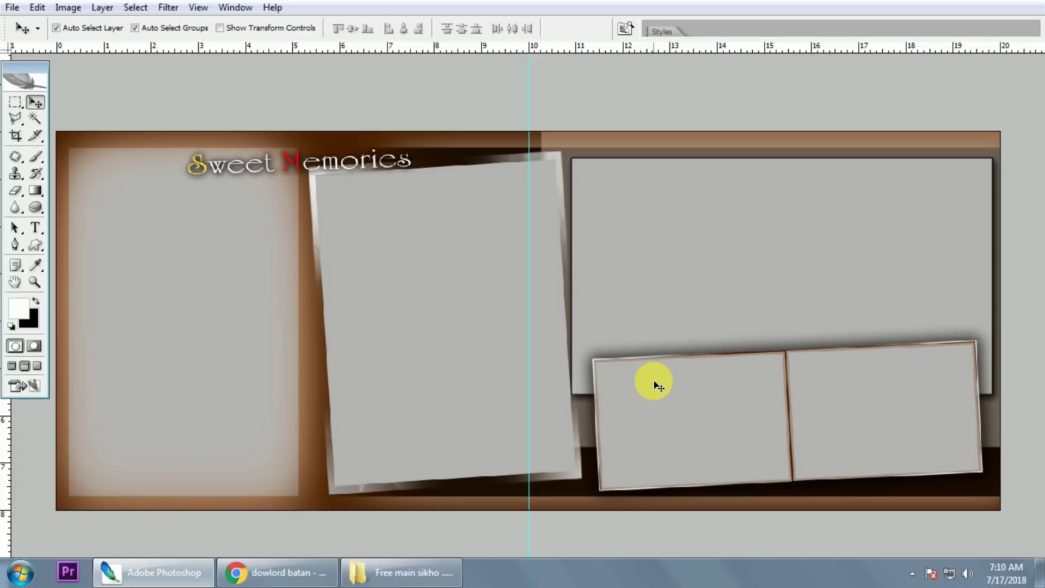
key("f")
key("f")
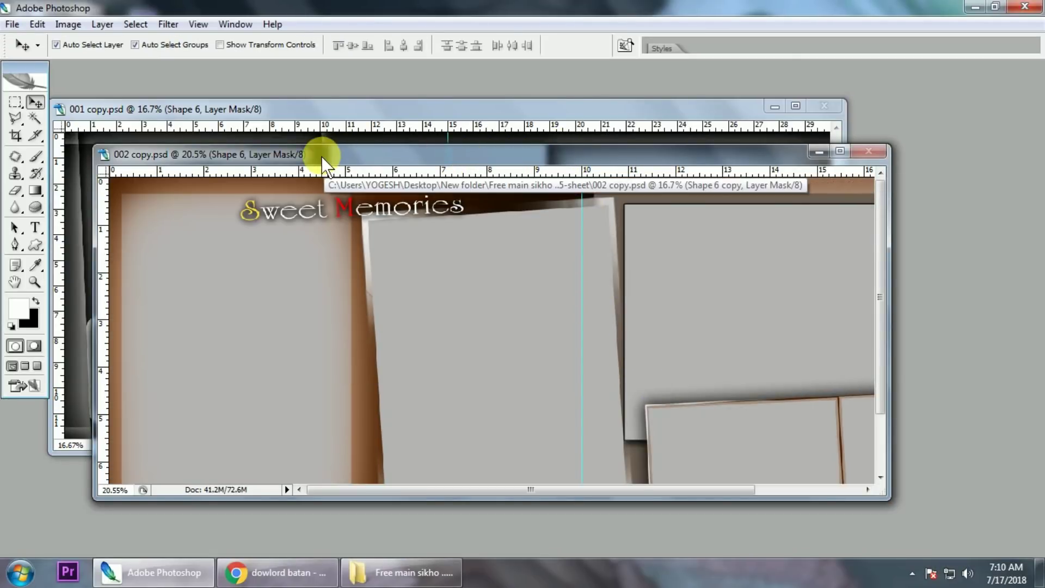
Resize 002 copy.psd to 36 × 12 inches at 300 pixels/inch and fit it on screen.
right_click(490, 159)
left_click(546, 187)
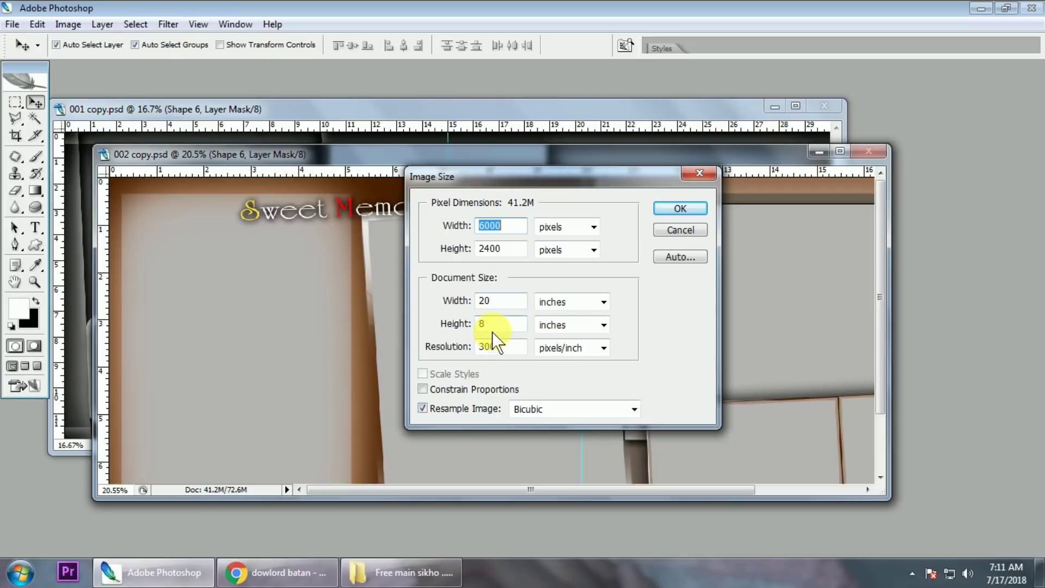
left_click(492, 324)
double_click(500, 334)
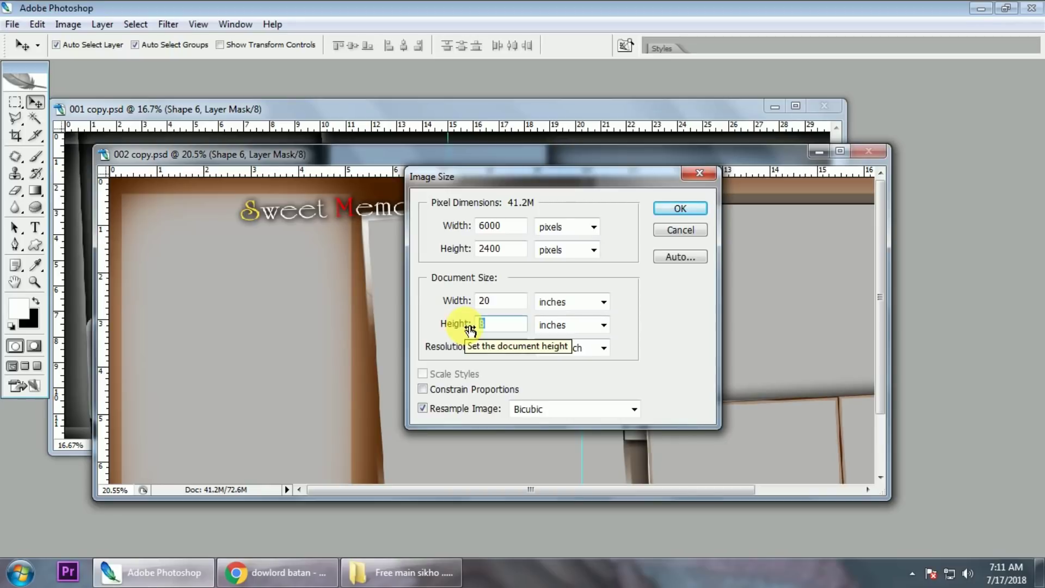
type("12")
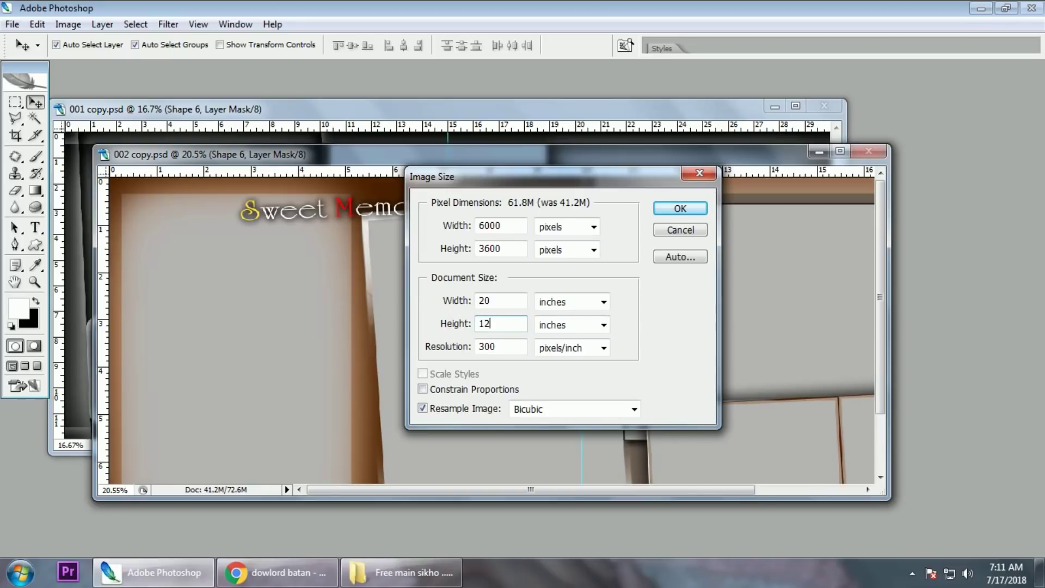
double_click(495, 300)
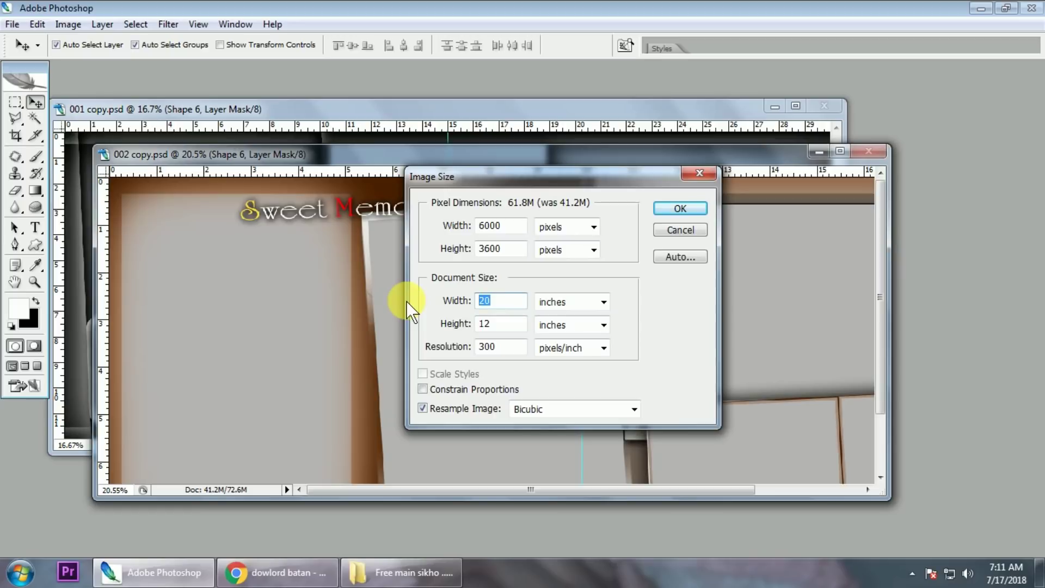
type("36")
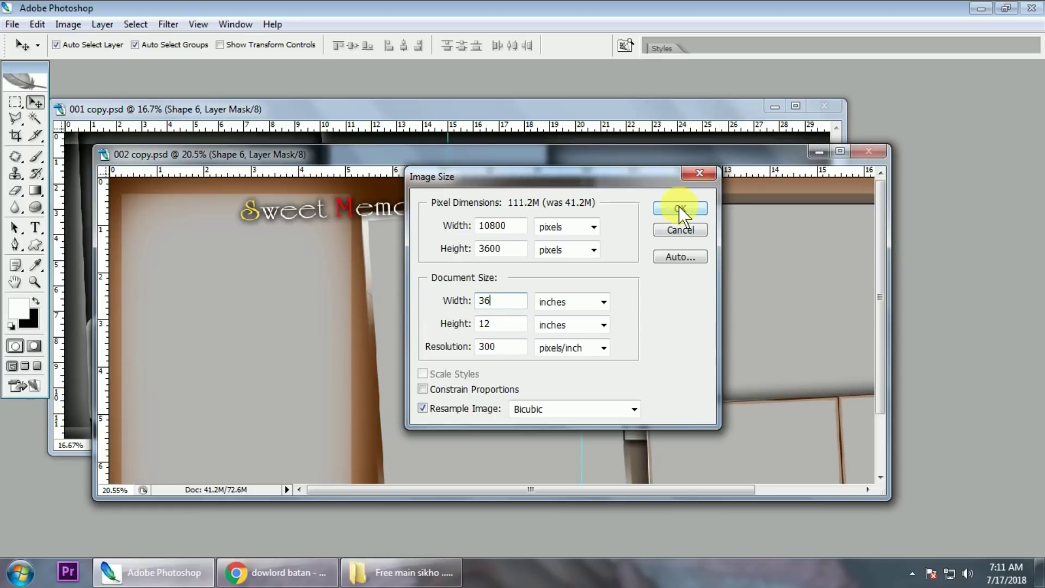
left_click(678, 208)
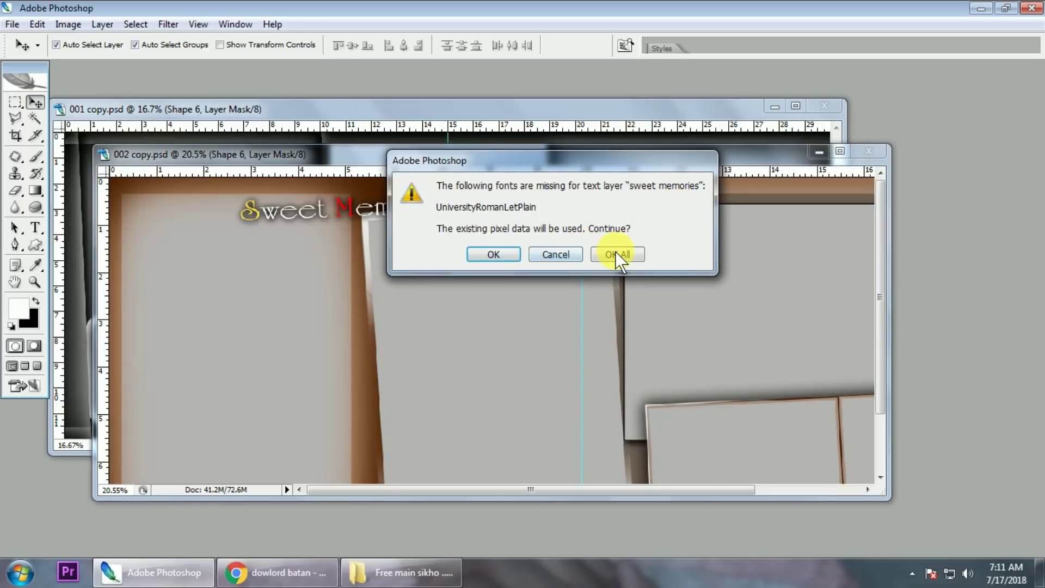
left_click(620, 254)
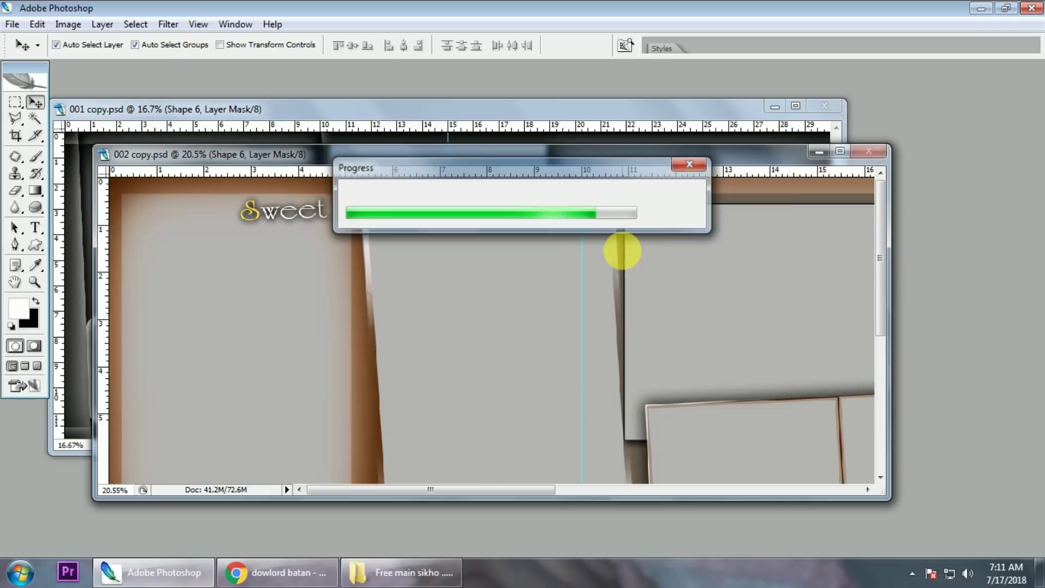
key("ctrl+0")
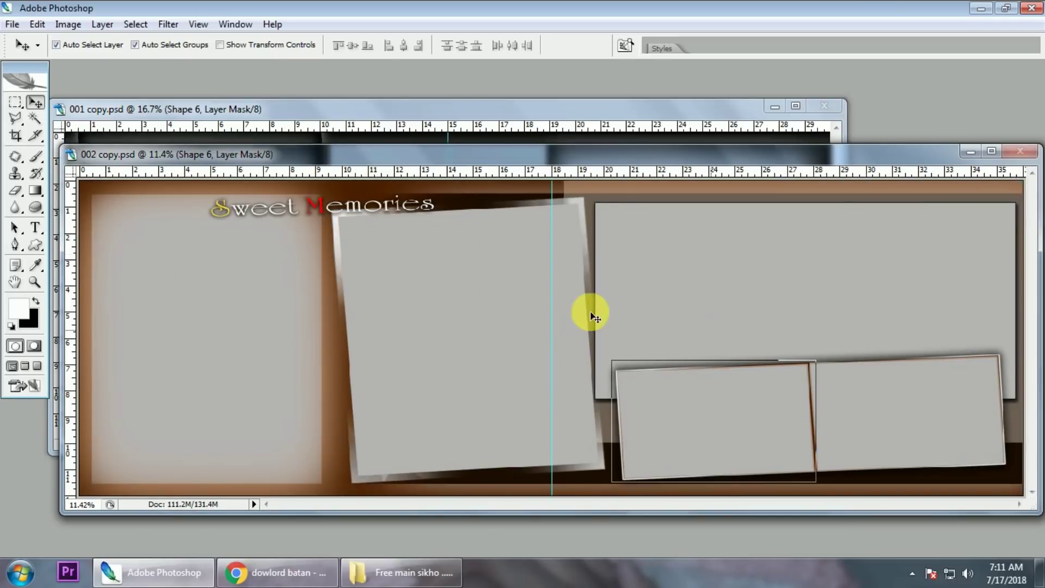
right_click(505, 155)
Check 002 copy.psd's image size unchanged, then bring 001 copy.psd forward fitted to screen.
left_click(545, 182)
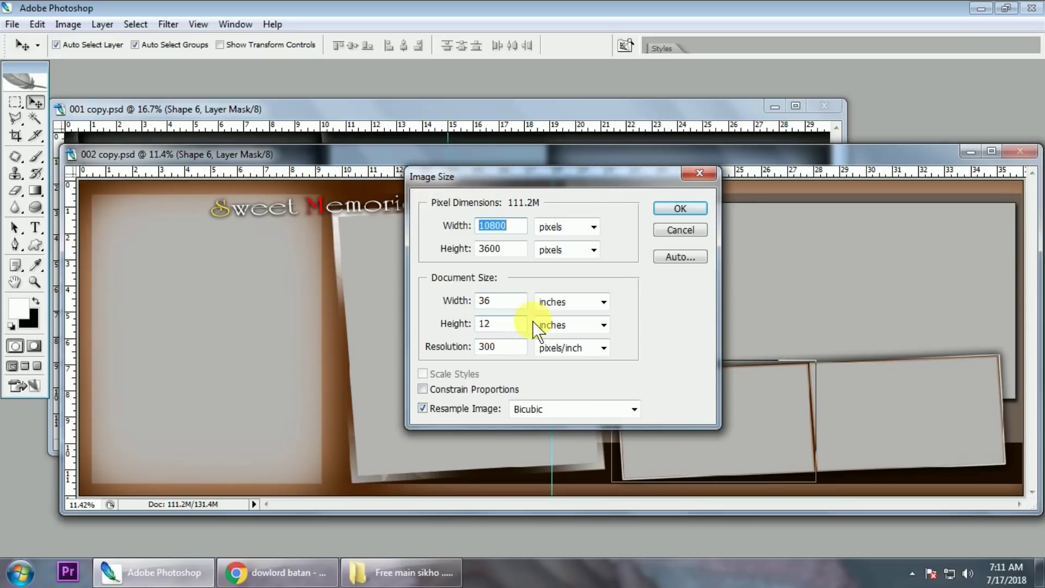
left_click(679, 226)
left_click(654, 134)
key("ctrl+0")
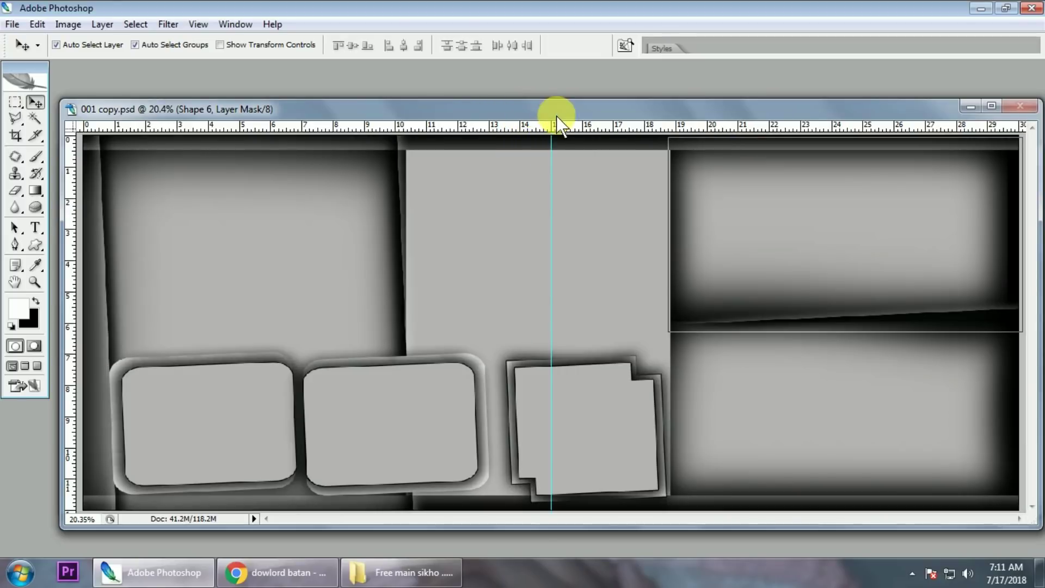
Set 001 copy.psd's document width from 30 to 36 inches in Image Size.
right_click(556, 116)
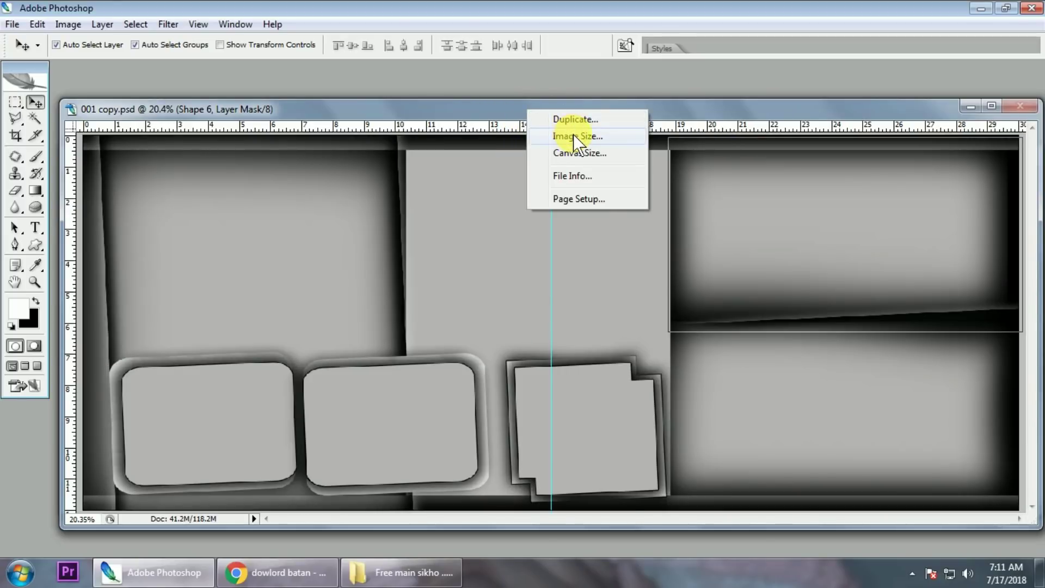
left_click(572, 135)
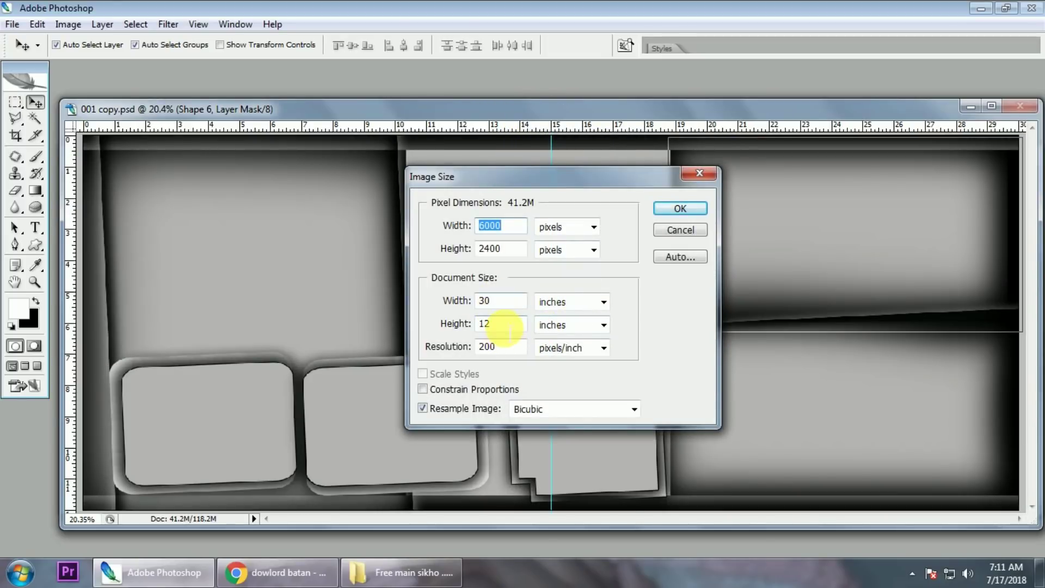
double_click(492, 300)
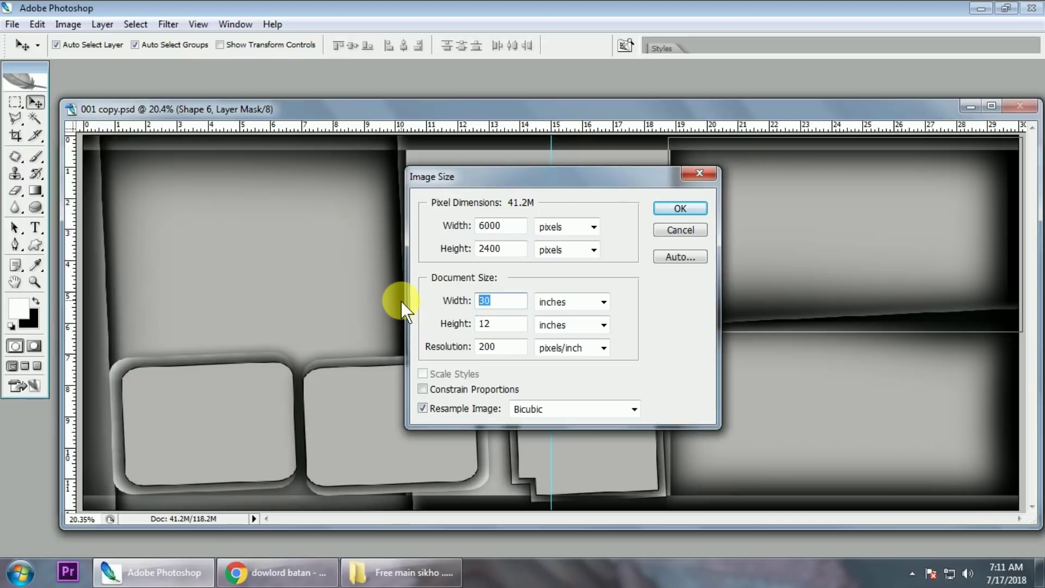
type("36")
left_click(692, 207)
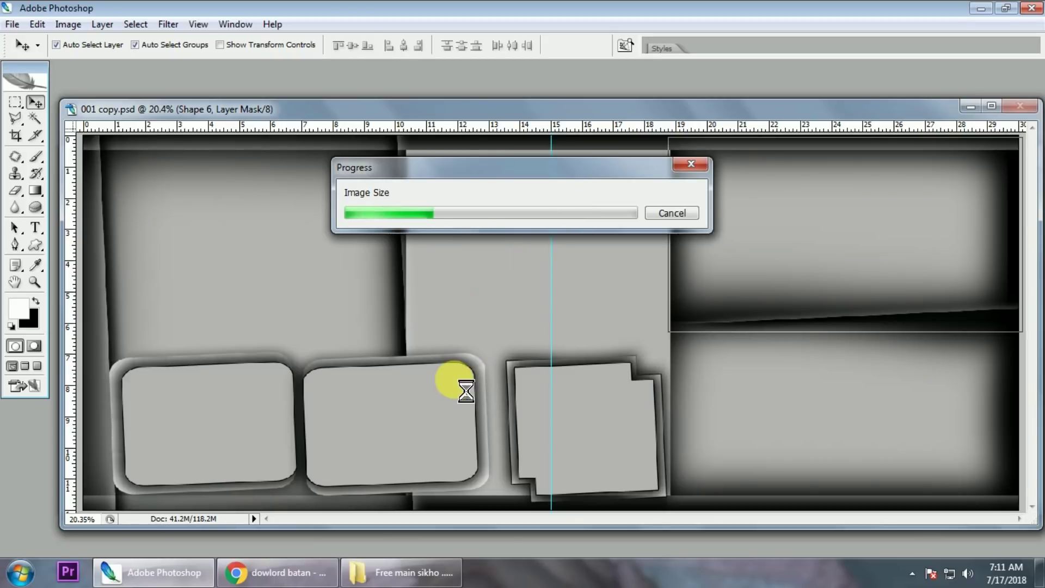
Drag 003 copy from the Free main sikho folder into Photoshop.
left_click(401, 572)
mouse_move(364, 126)
left_mouse_down()
mouse_move(218, 578)
mouse_move(379, 369)
left_mouse_up()
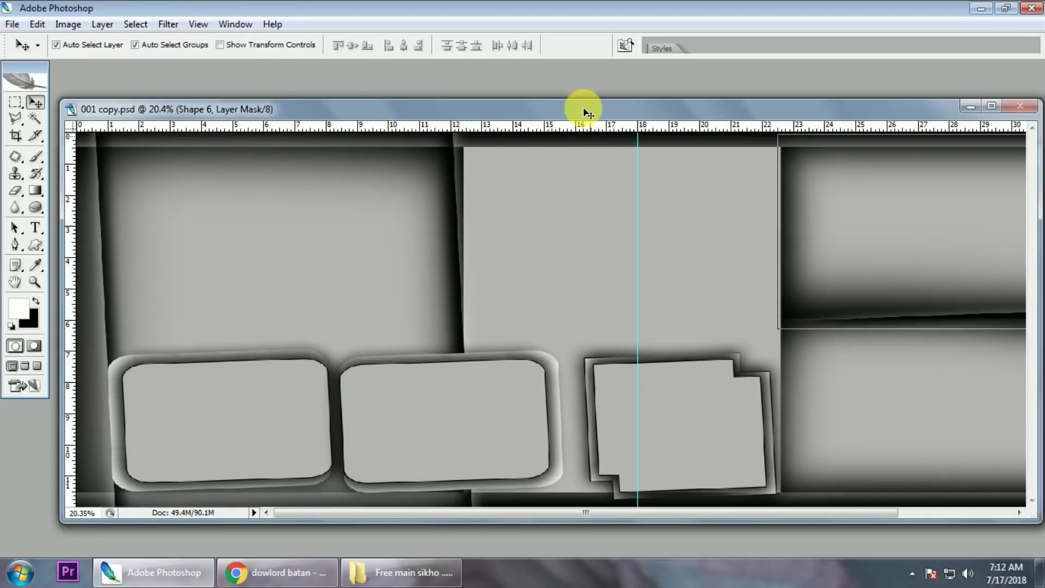
left_click_drag(588, 112, 583, 163)
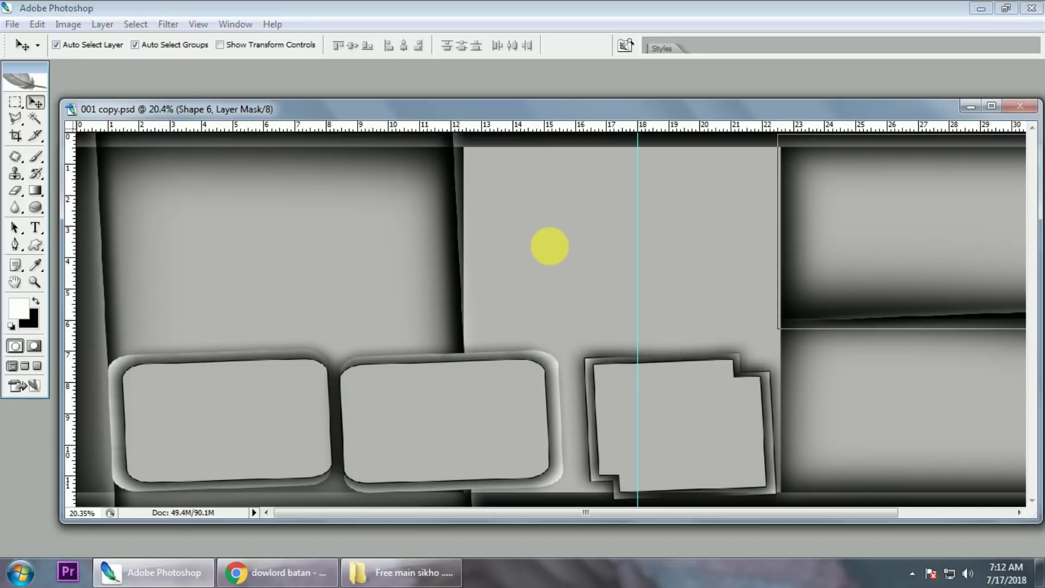
Accept the fonts warning and confirm the Palki sheet's 30 × 12 inch image size.
left_click(559, 234)
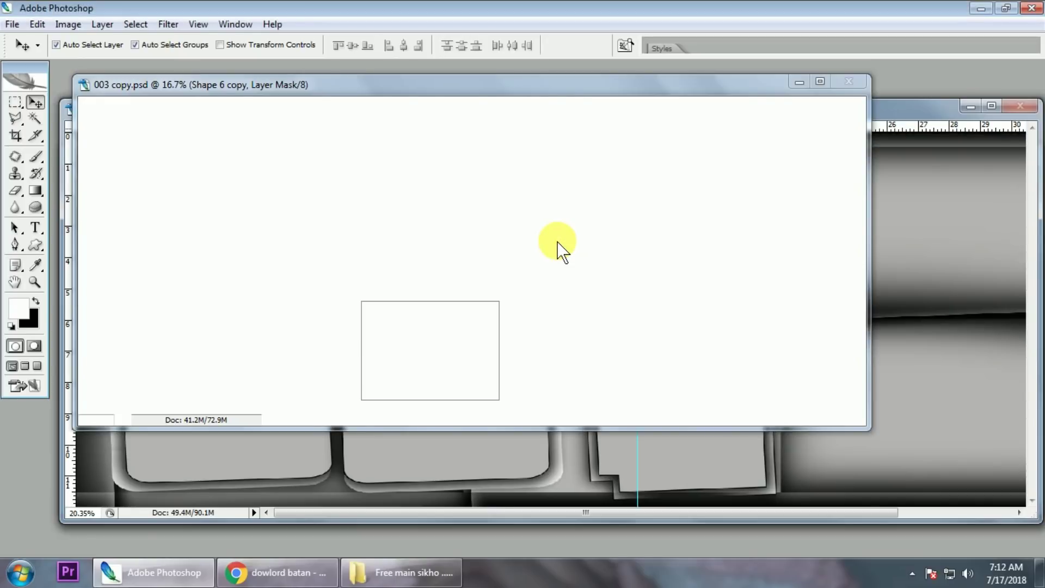
key("f")
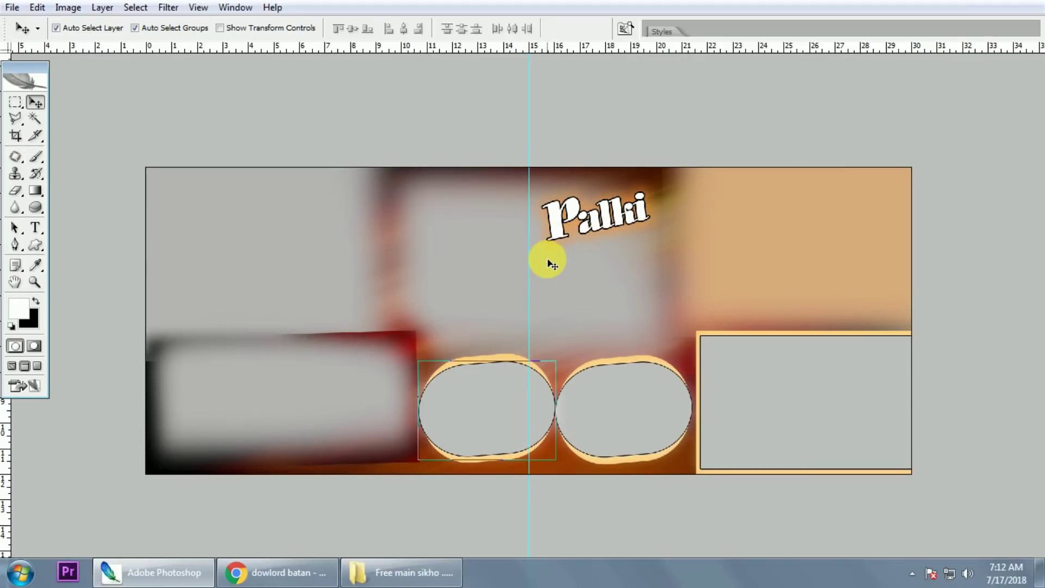
key("ctrl+plus")
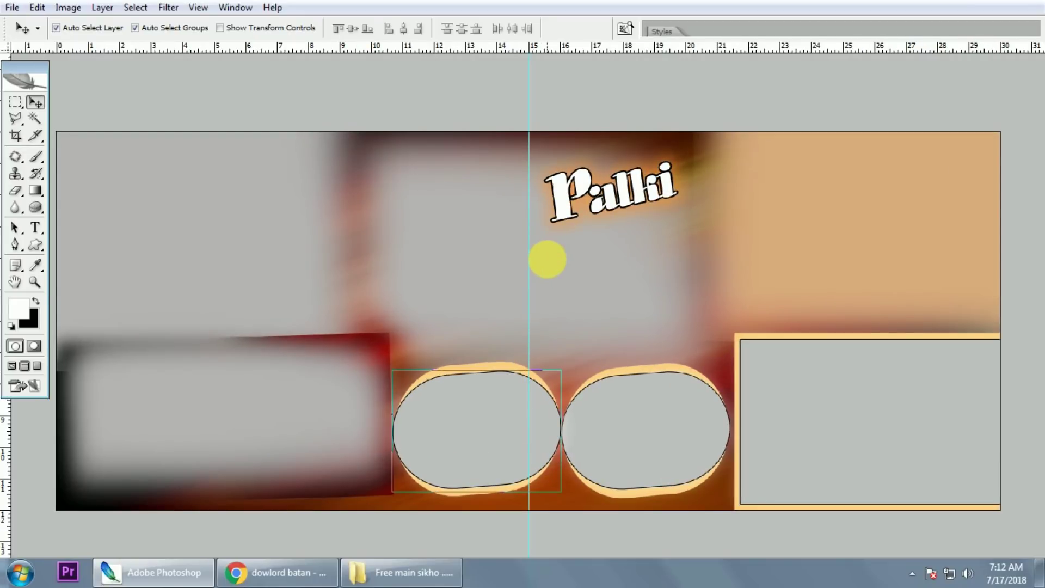
key("alt+i")
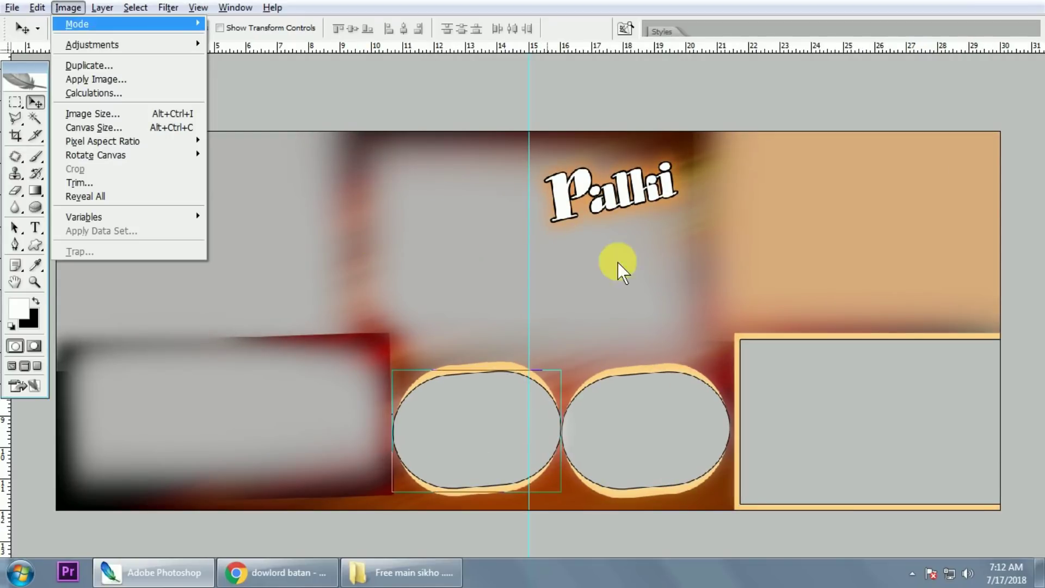
key("Escape")
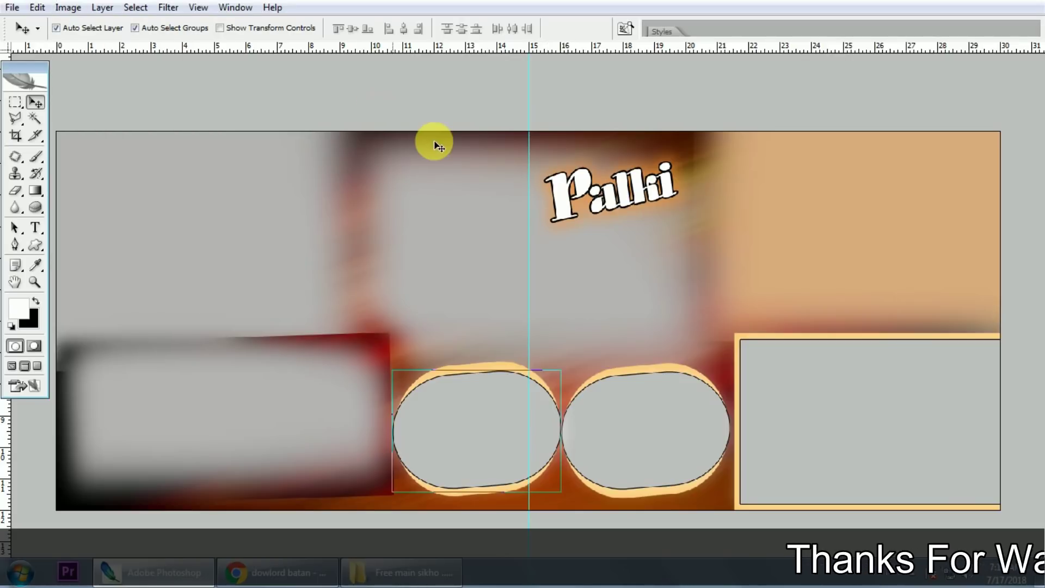
key("ctrl+alt+i")
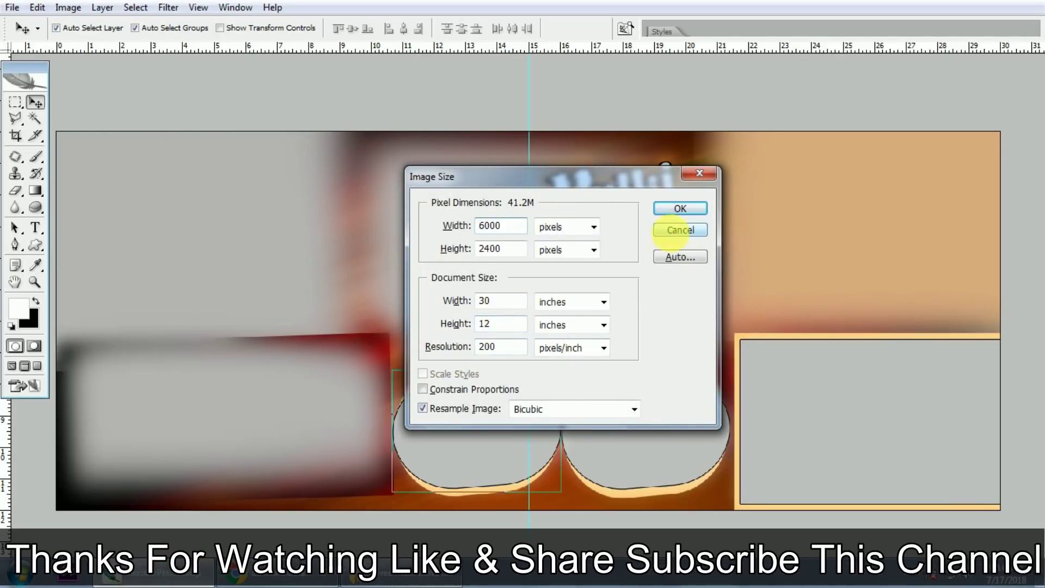
left_click(679, 208)
Close all album documents without saving and minimize the templates folder window.
key("ctrl+w")
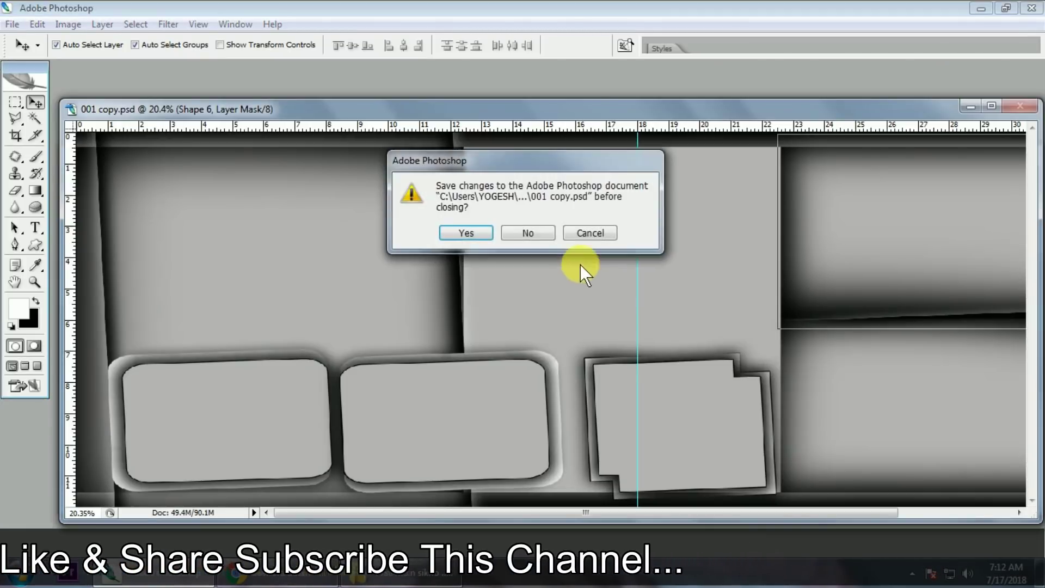
left_click(542, 232)
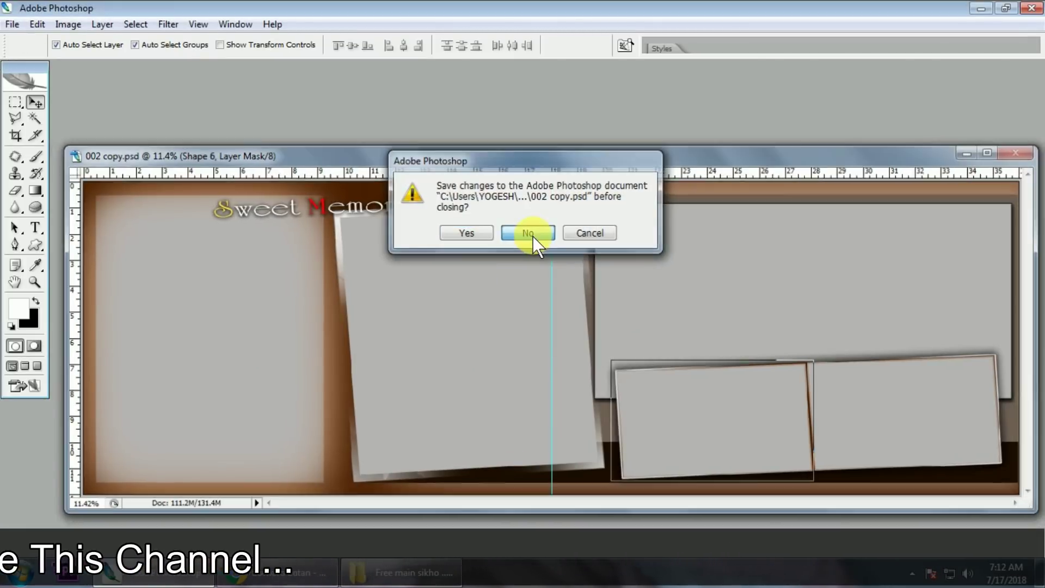
left_click(532, 236)
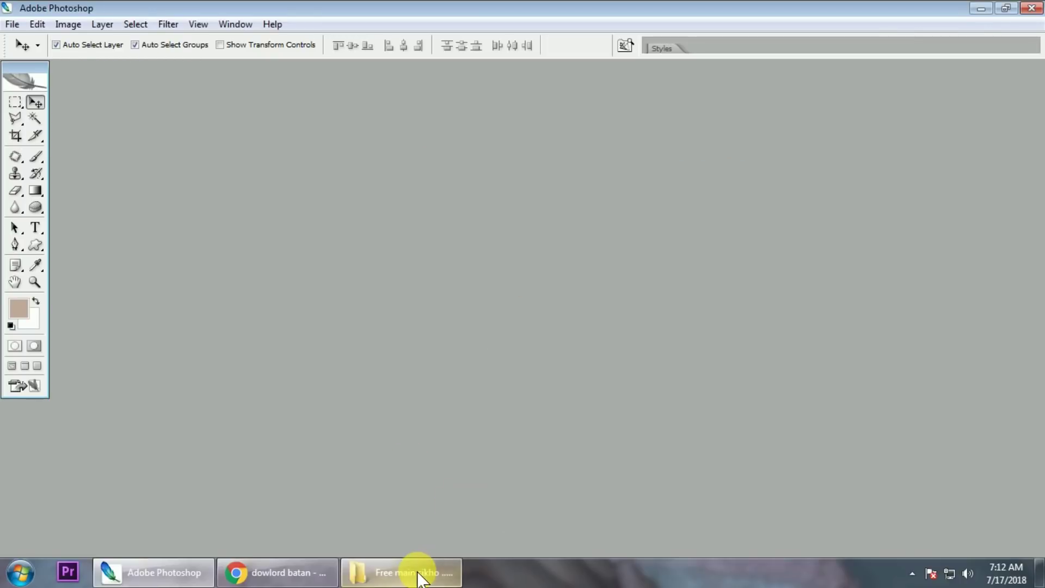
left_click(414, 571)
left_click(974, 7)
Minimize Photoshop, refresh the desktop three times, and reveal the hidden tray icons.
left_click(974, 11)
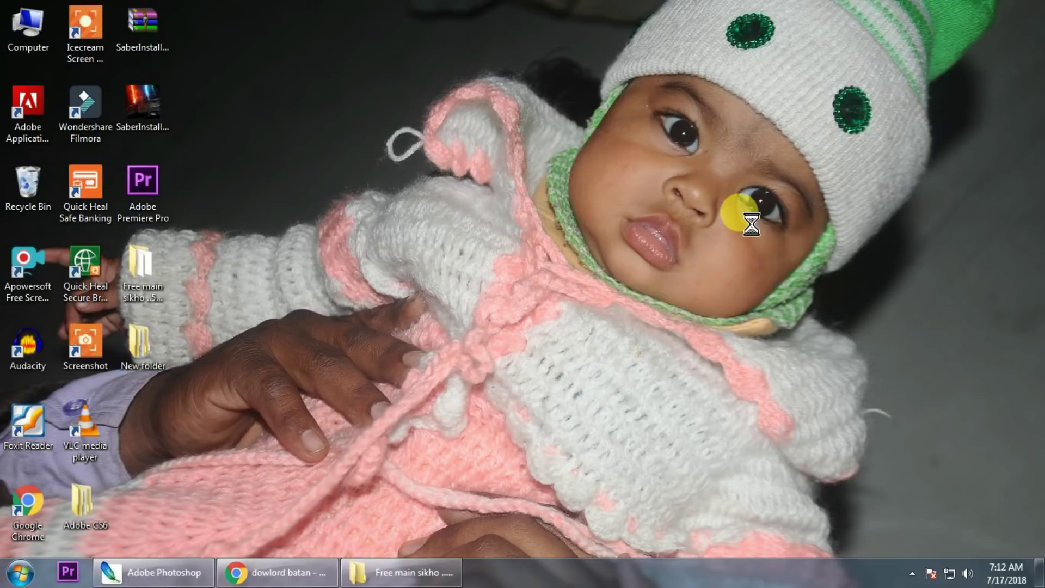
right_click(750, 234)
left_click(754, 239)
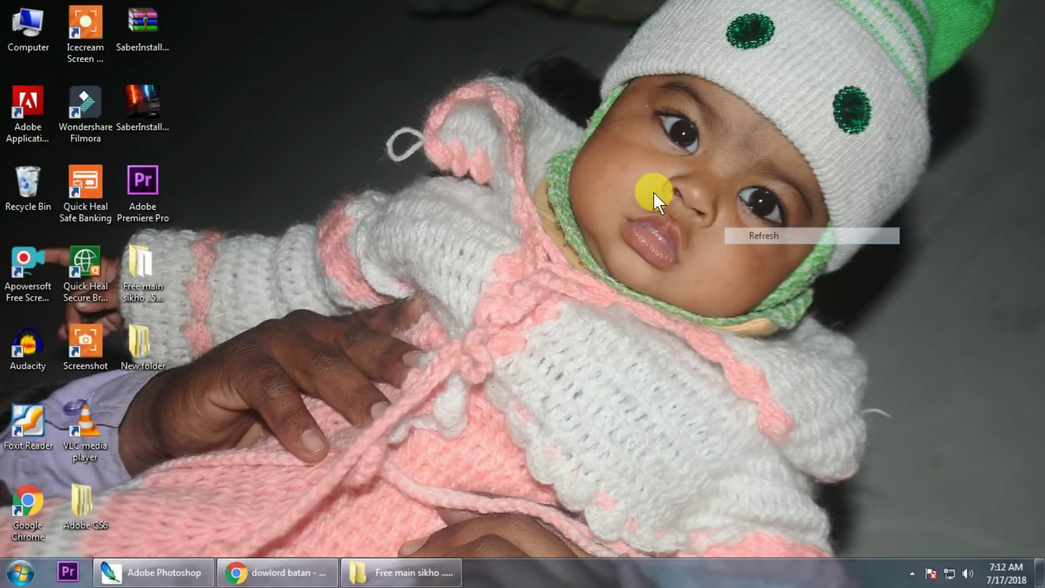
right_click(656, 193)
left_click(716, 242)
right_click(609, 166)
left_click(649, 208)
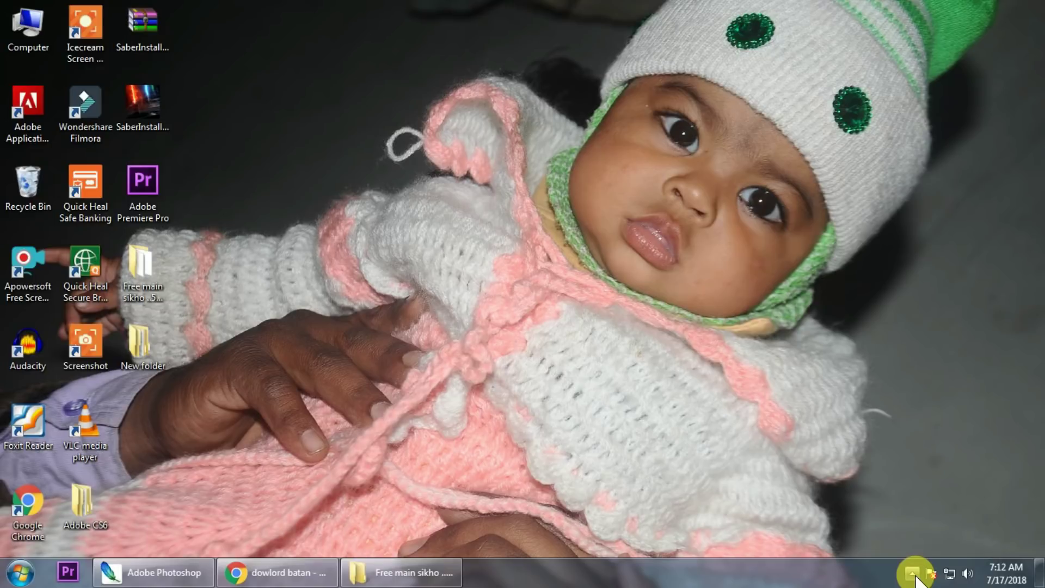
left_click(913, 573)
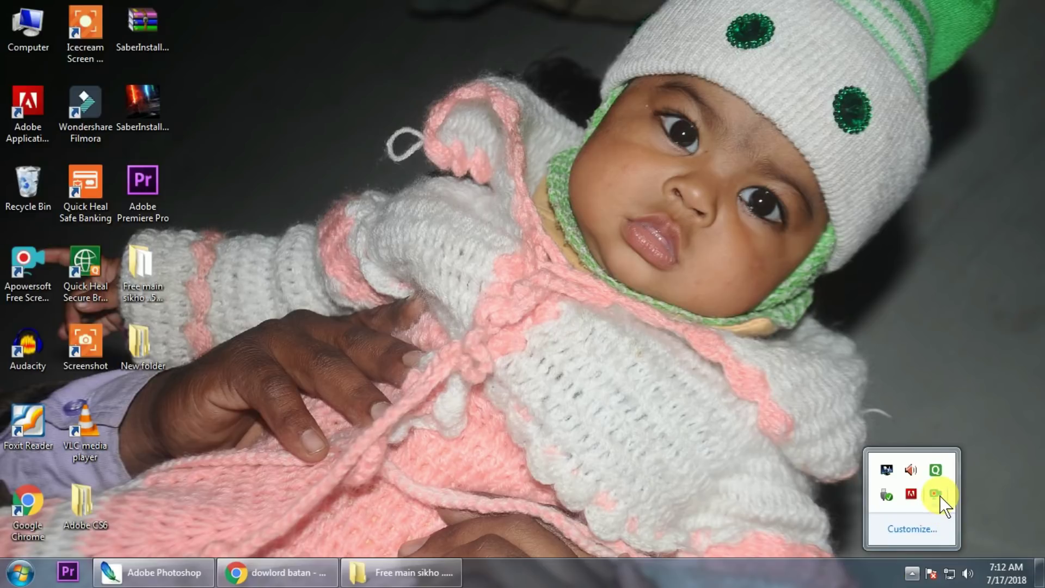